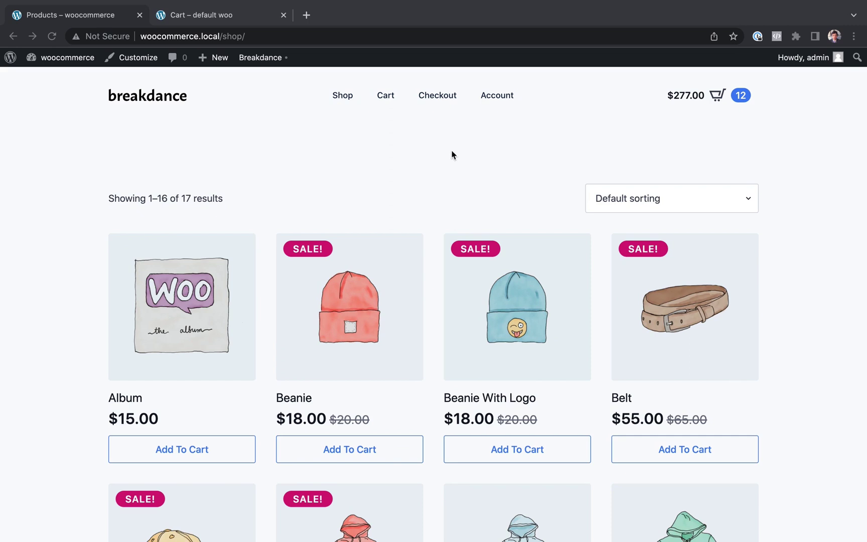
- Add the Album to the cart from its product page, then view the cart and checkout
click(424, 182)
click(224, 293)
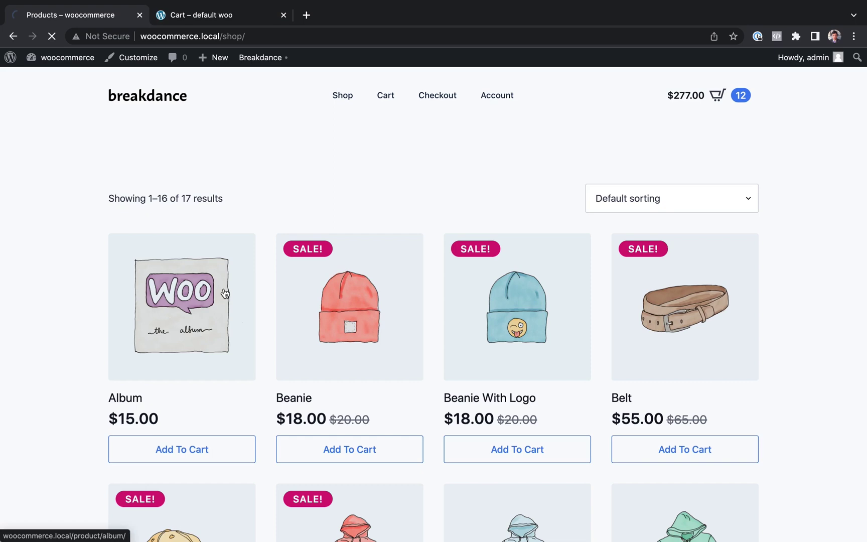
scroll(438, 354, down, 3)
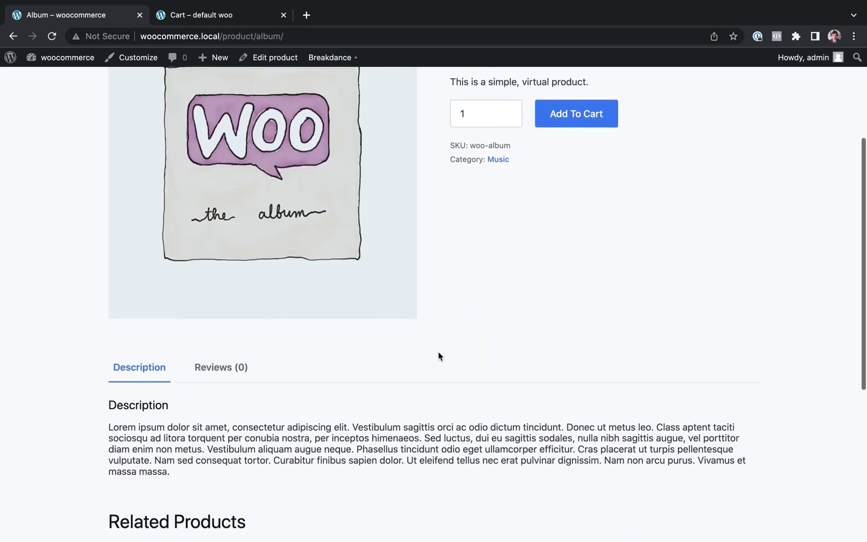
scroll(438, 355, up, 3)
click(570, 288)
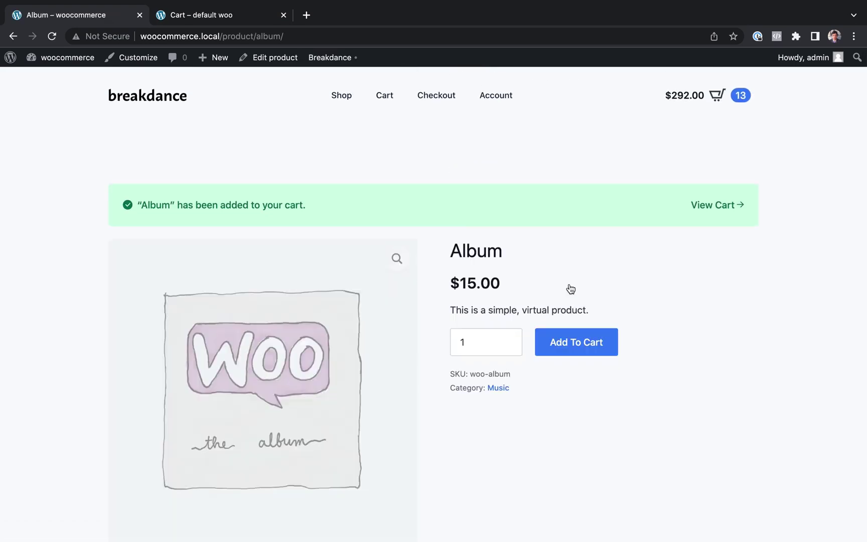
click(708, 208)
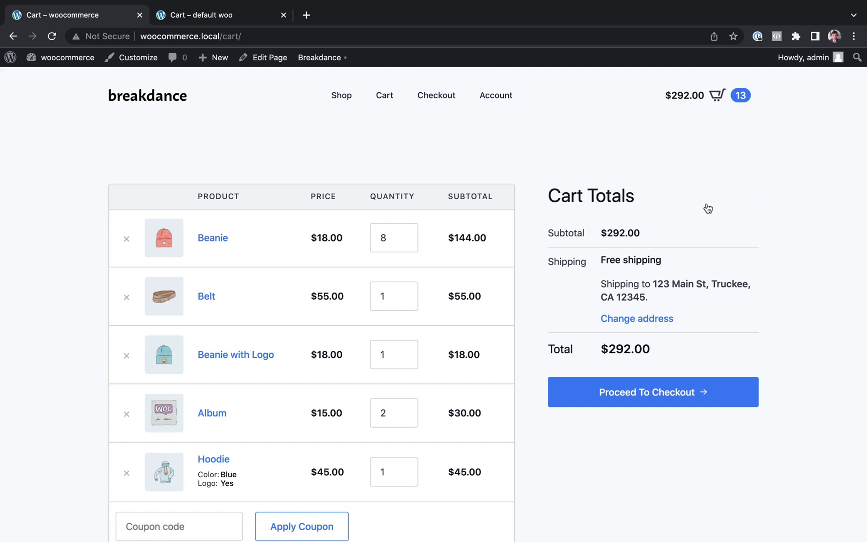
click(638, 390)
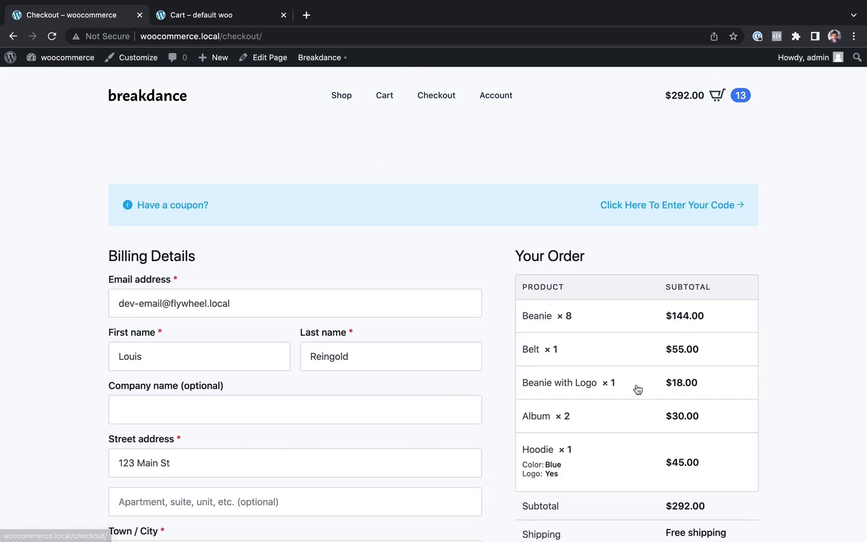
- Tour the My account Orders, Downloads, Addresses and Account details pages, ending on the Dashboard
click(507, 109)
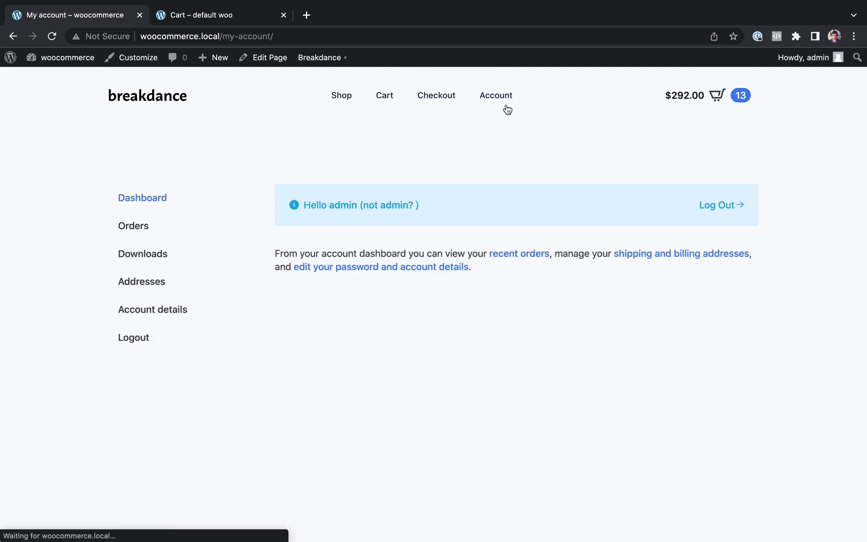
click(203, 230)
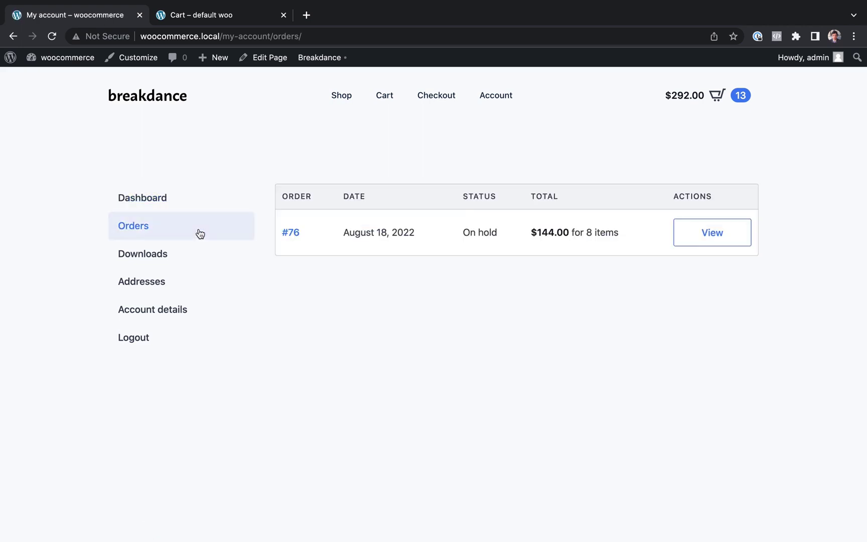
click(183, 256)
click(173, 285)
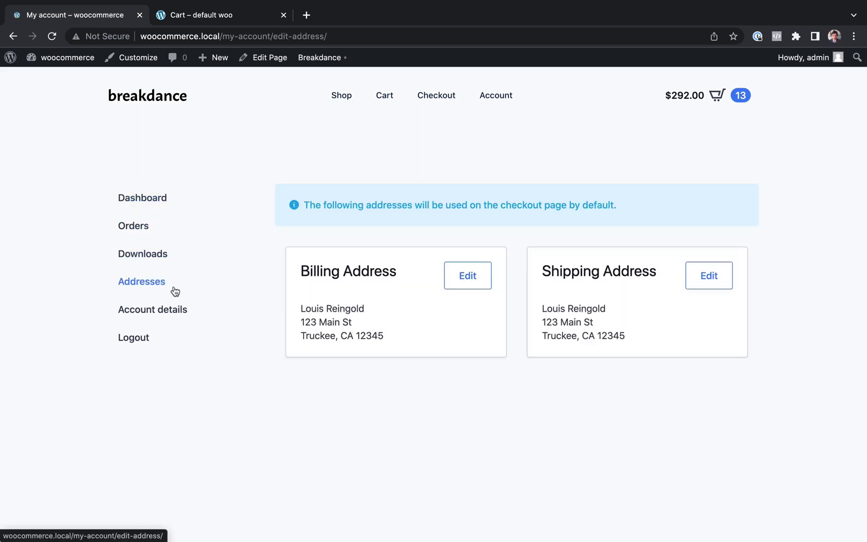
click(170, 311)
click(165, 200)
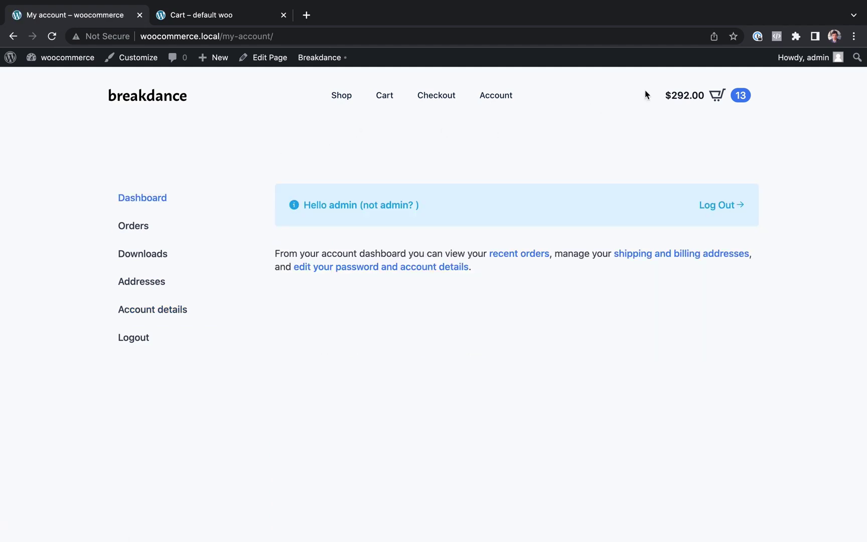
mouse_move(682, 90)
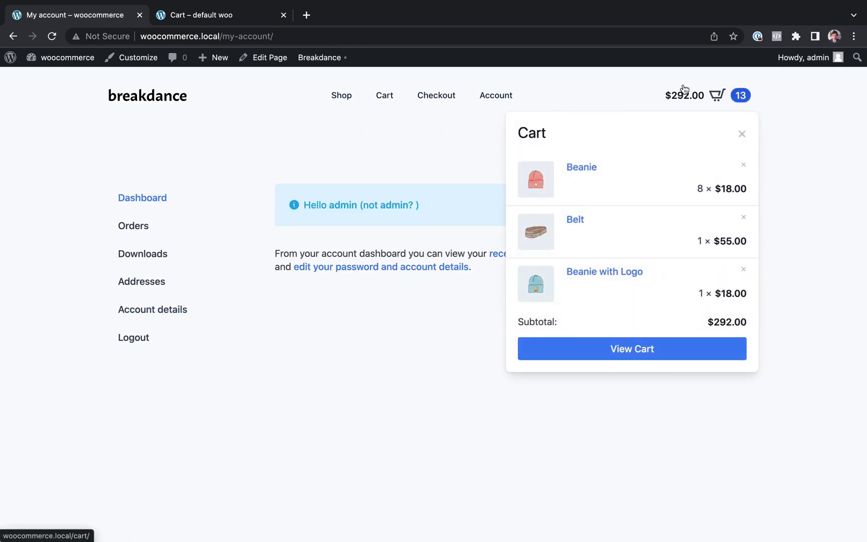
click(683, 89)
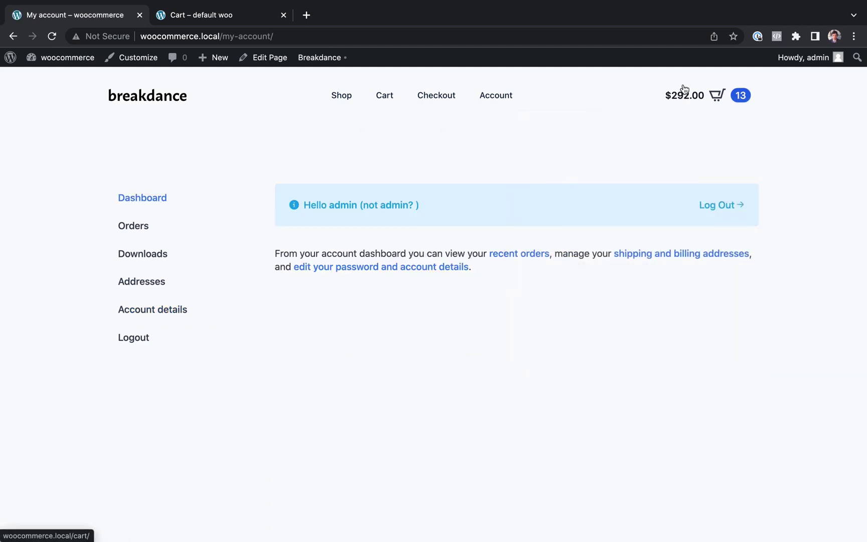
- Go back to the shop page and browse the product grid
click(336, 98)
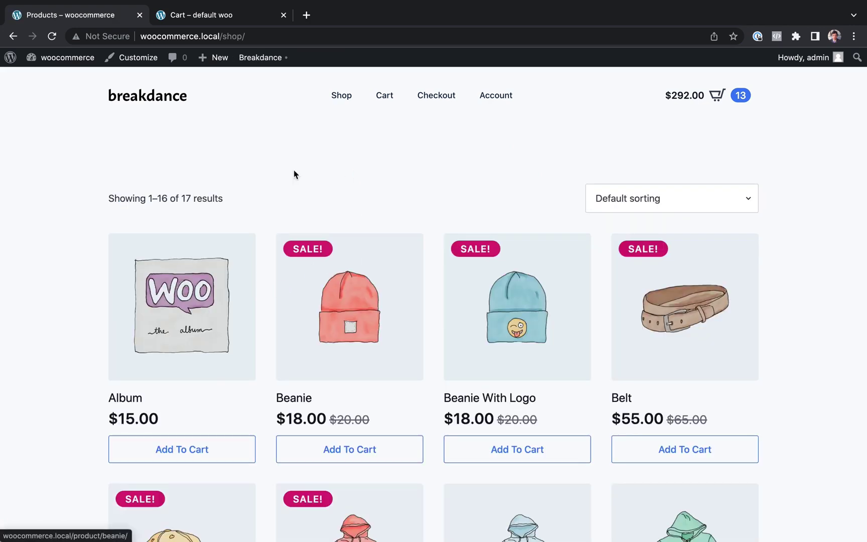
scroll(396, 221, down, 1)
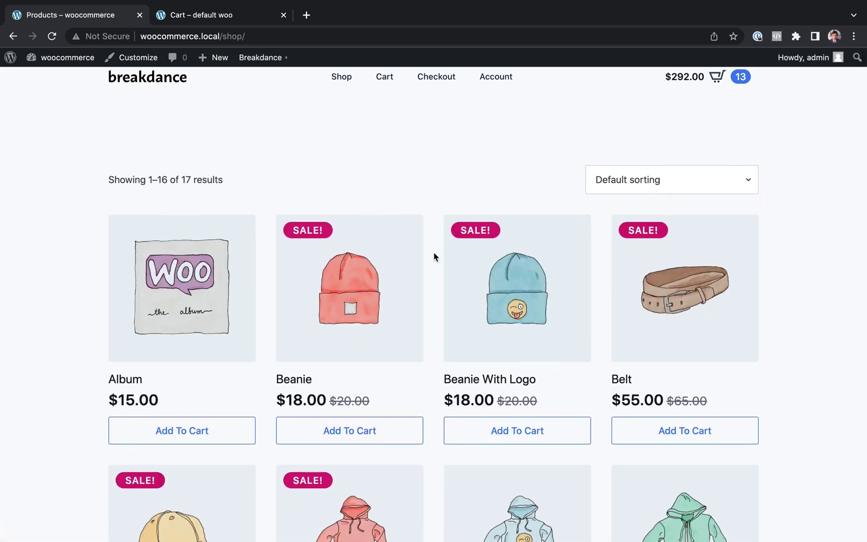
scroll(433, 255, down, 1)
scroll(434, 256, down, 2)
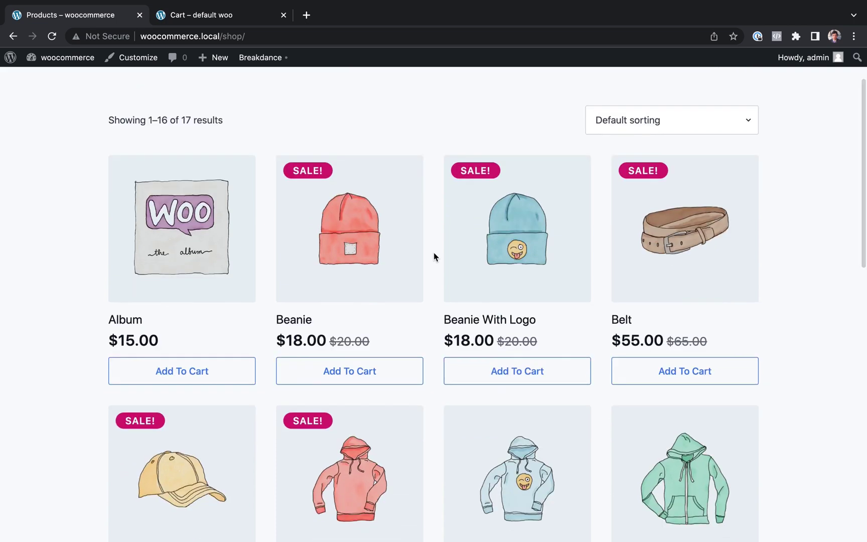
scroll(434, 256, down, 2)
scroll(434, 256, down, 2)
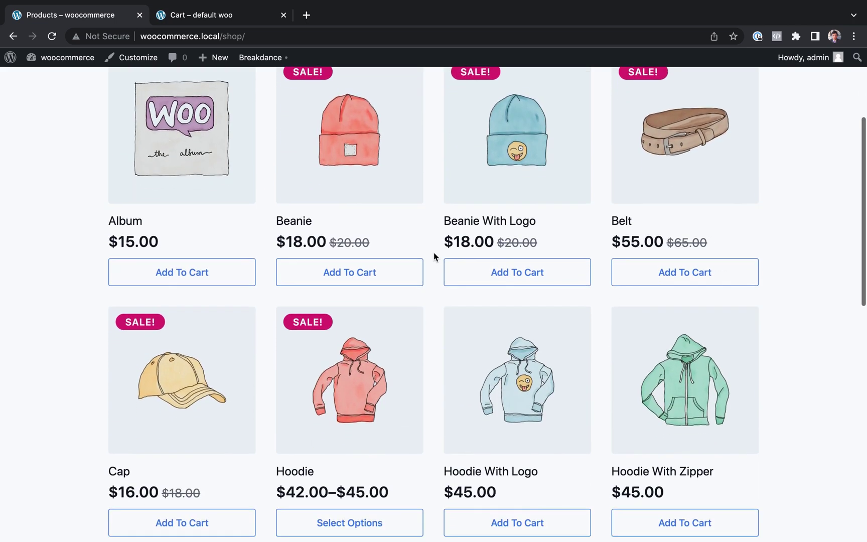
scroll(434, 256, down, 2)
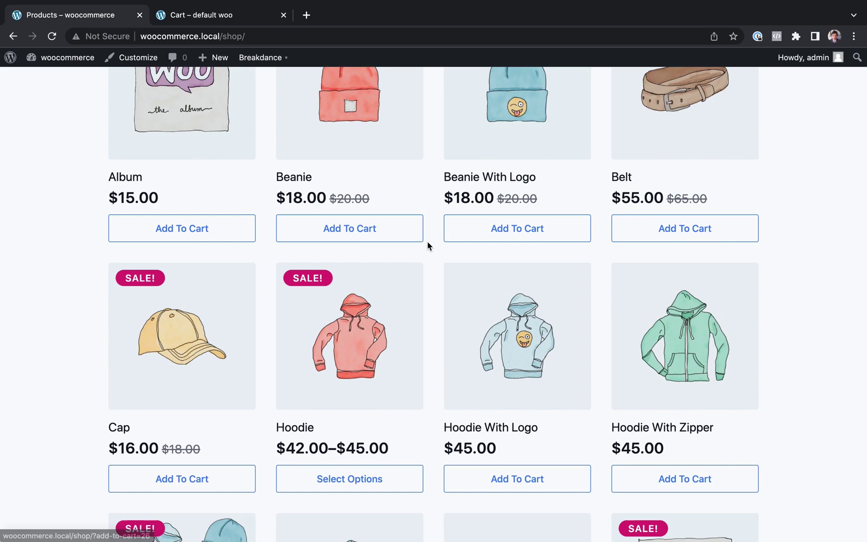
scroll(428, 246, up, 2)
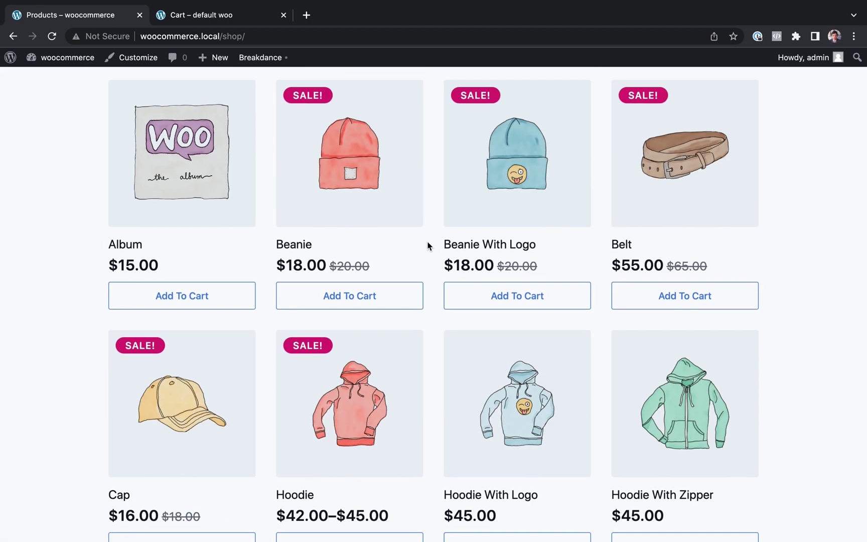
scroll(427, 246, up, 3)
scroll(434, 245, up, 2)
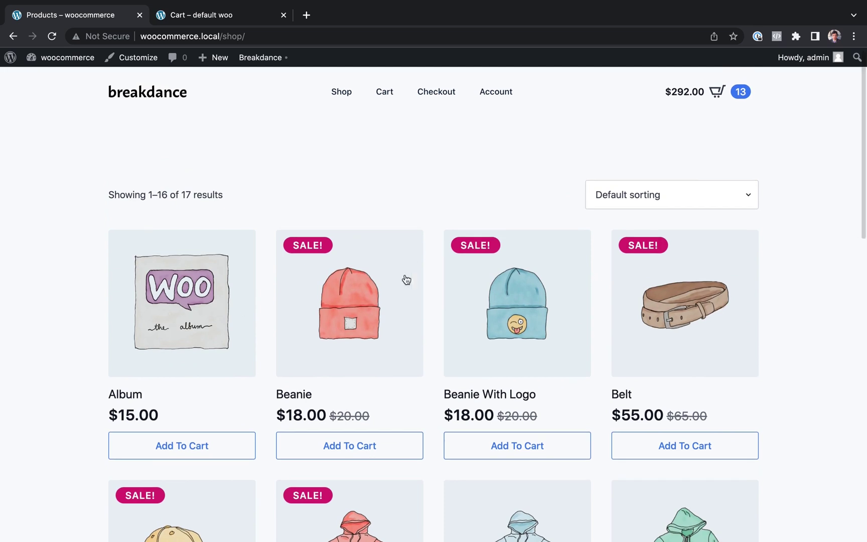
- Add a Beanie from its product page and view the cart (14 items, $310.00)
click(371, 316)
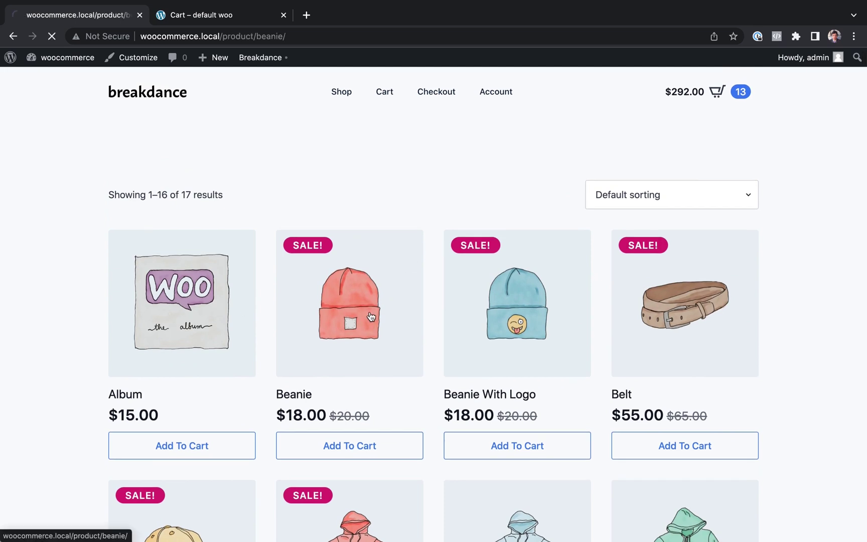
click(578, 287)
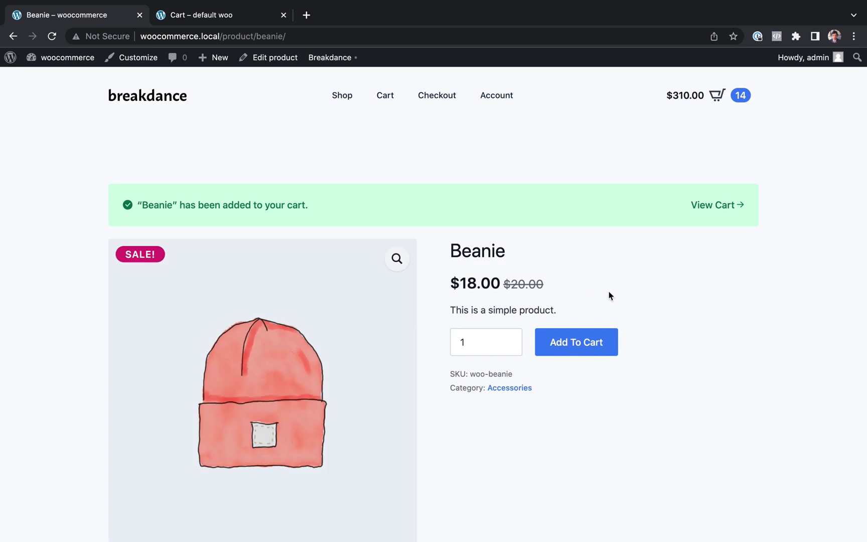
click(705, 213)
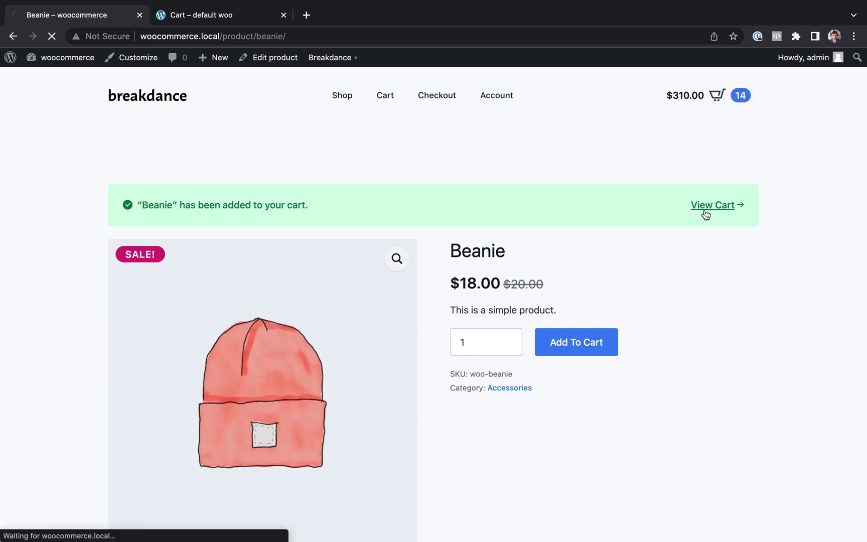
- Open the shipping calculator, remove the Album (total $280.00), and proceed to checkout
scroll(485, 280, down, 1)
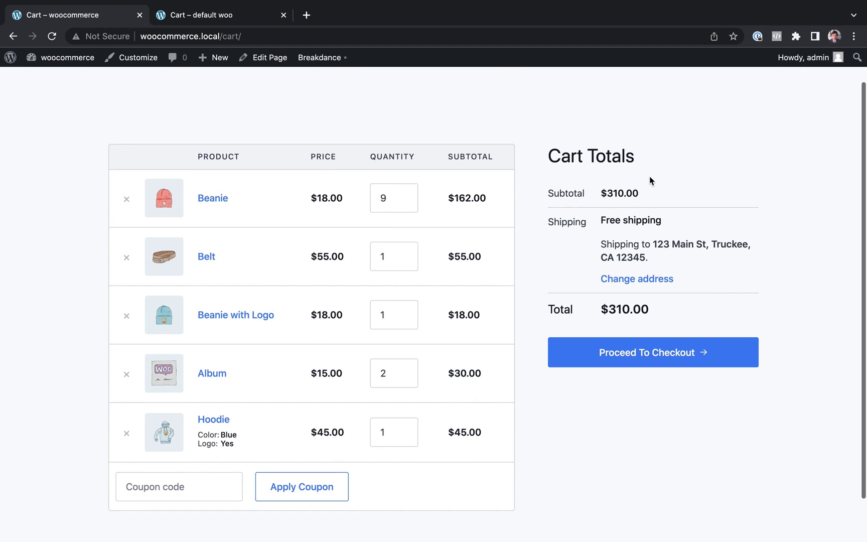
click(631, 282)
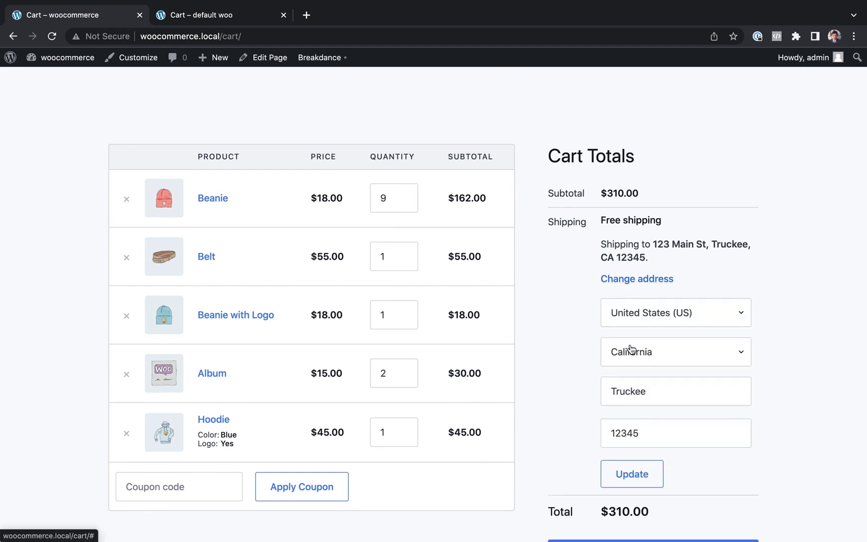
scroll(629, 351, down, 1)
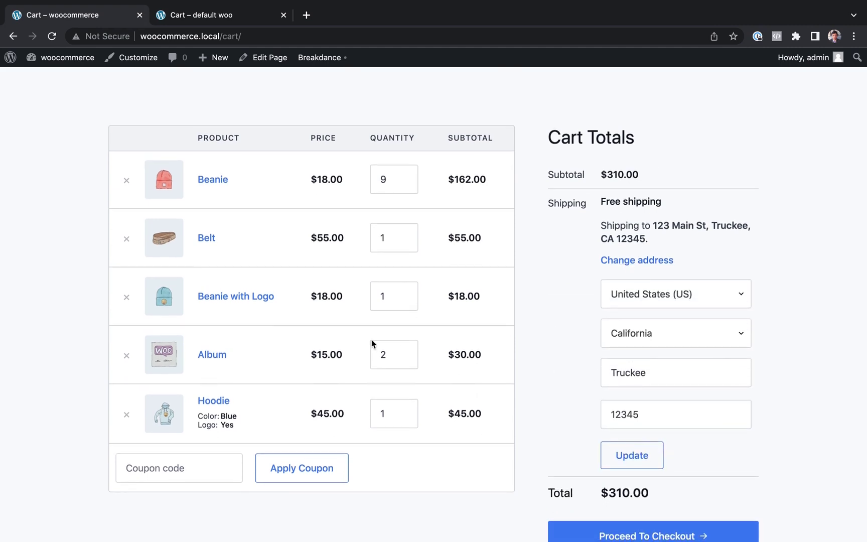
click(126, 355)
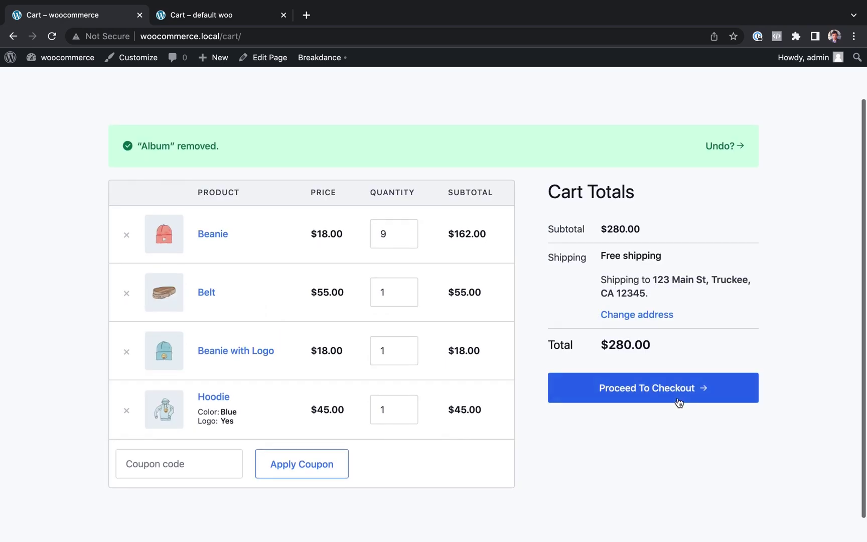
click(679, 402)
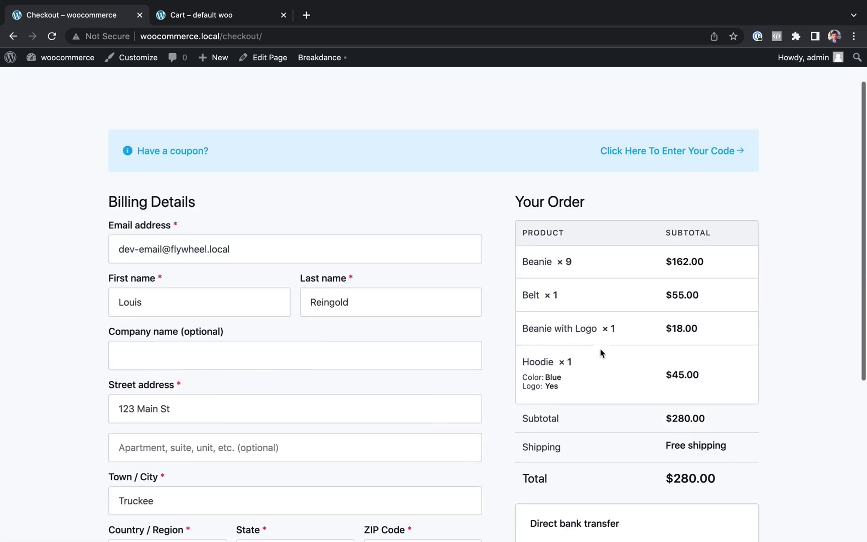
- View a past order and edit the billing address in My account, then return to the shop
scroll(600, 353, down, 4)
scroll(601, 352, up, 5)
click(502, 98)
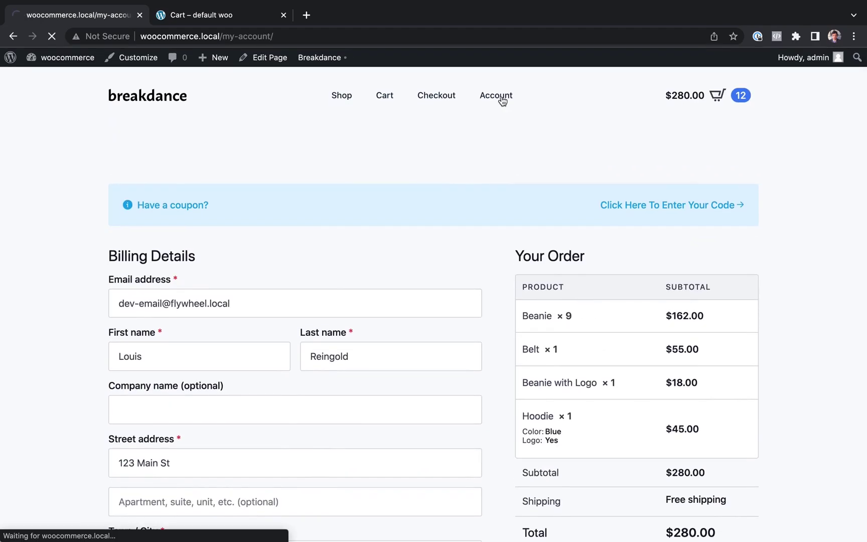
click(219, 235)
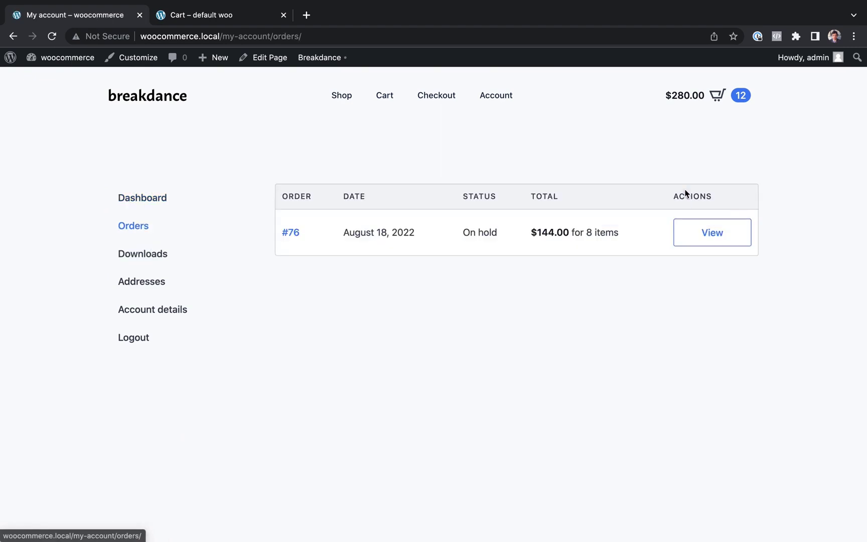
click(687, 233)
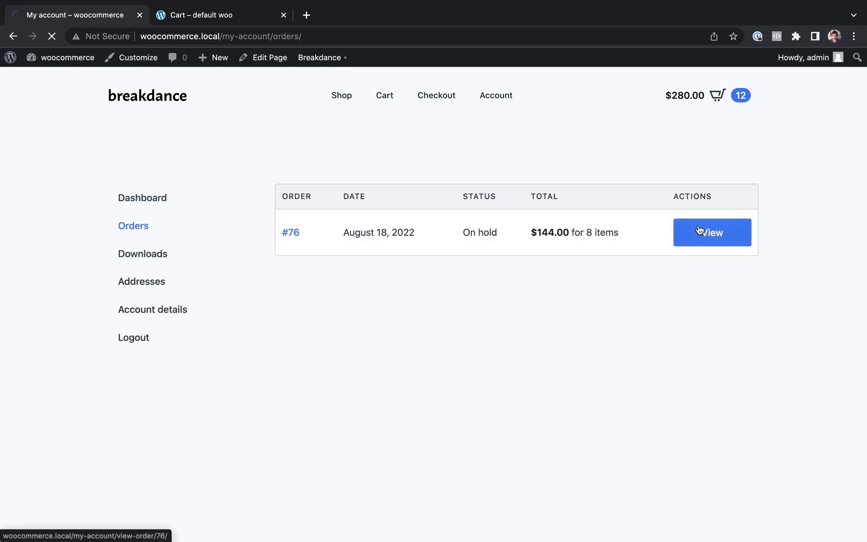
click(206, 295)
click(454, 277)
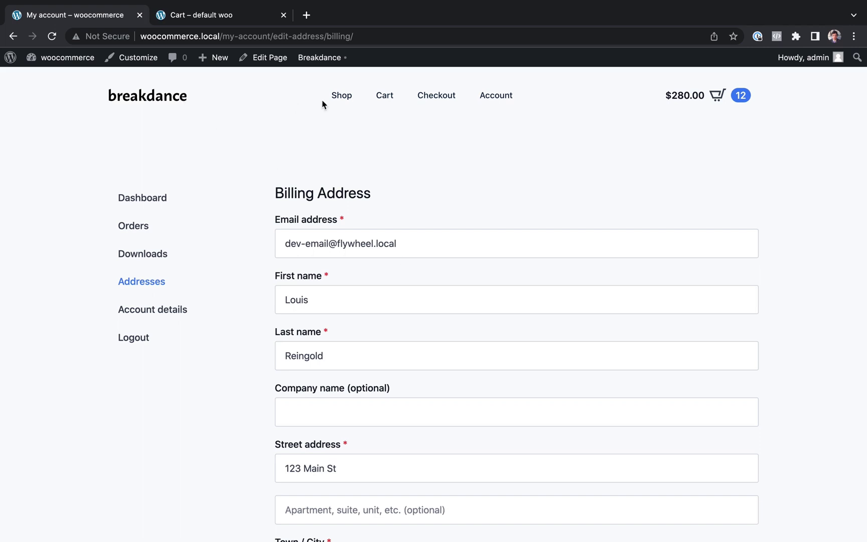
click(335, 103)
- Switch to the default-theme store's cart and select the coupon code field
mouse_move(232, 59)
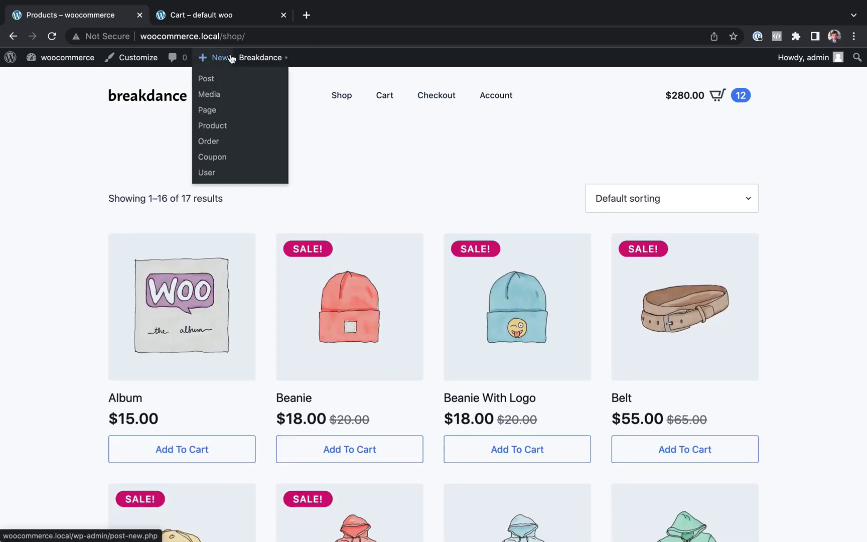
click(217, 18)
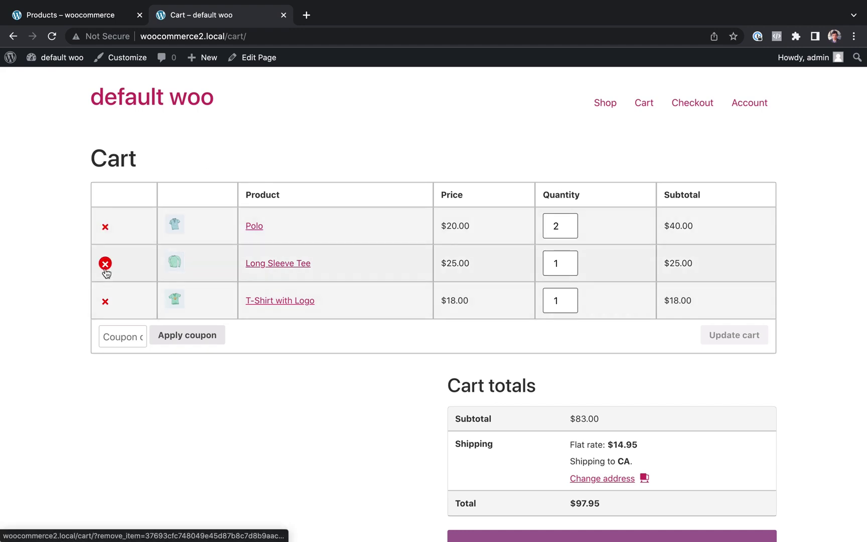
click(109, 336)
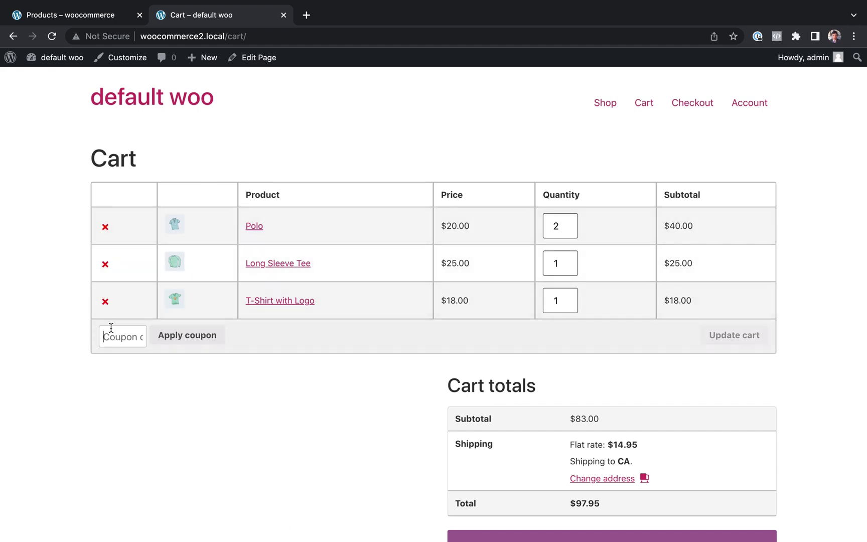
- Add another Polo and view the cart ($117.95), then return to the Breakdance shop tab
click(255, 226)
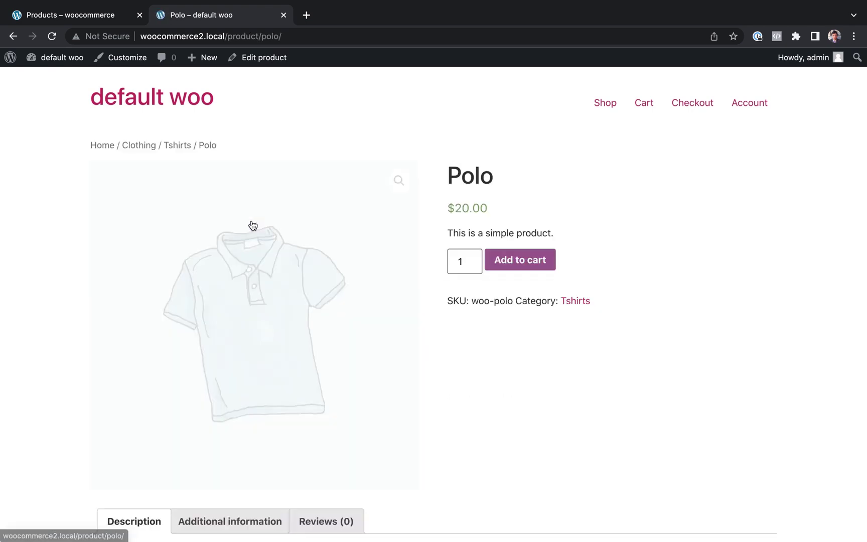
click(513, 260)
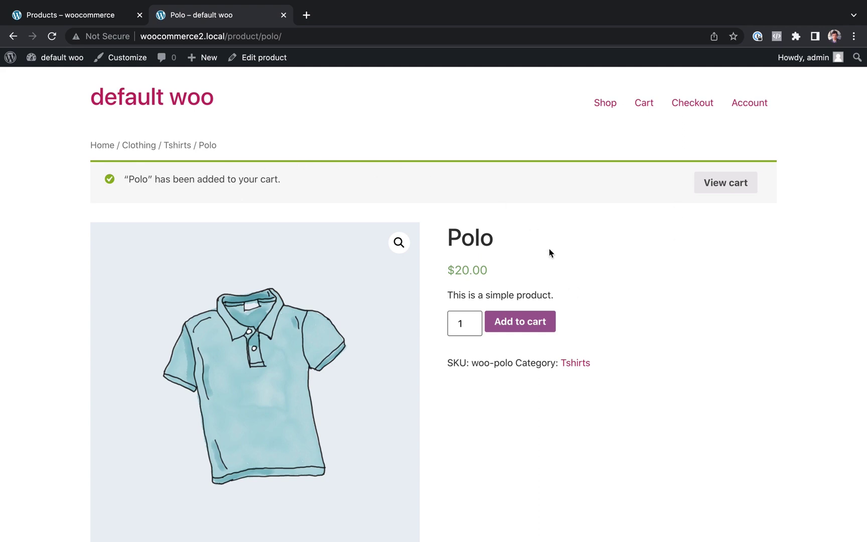
click(728, 184)
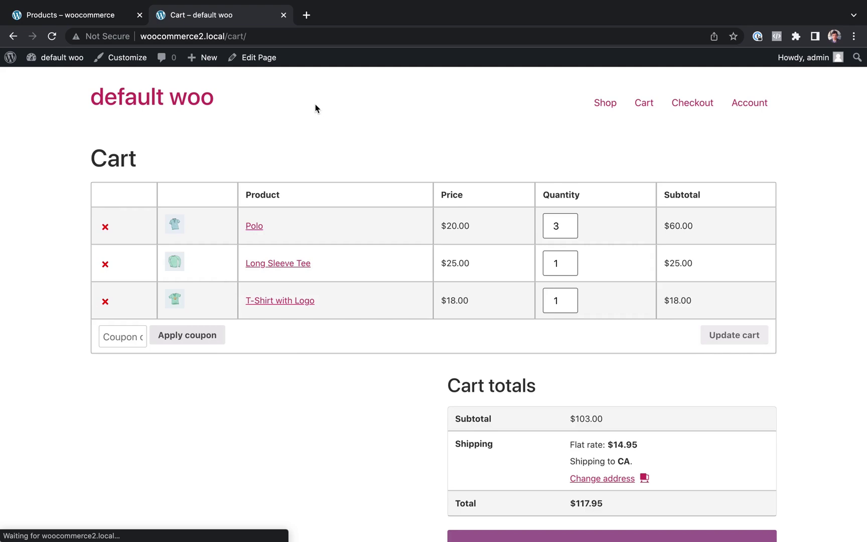
click(108, 19)
scroll(500, 254, down, 1)
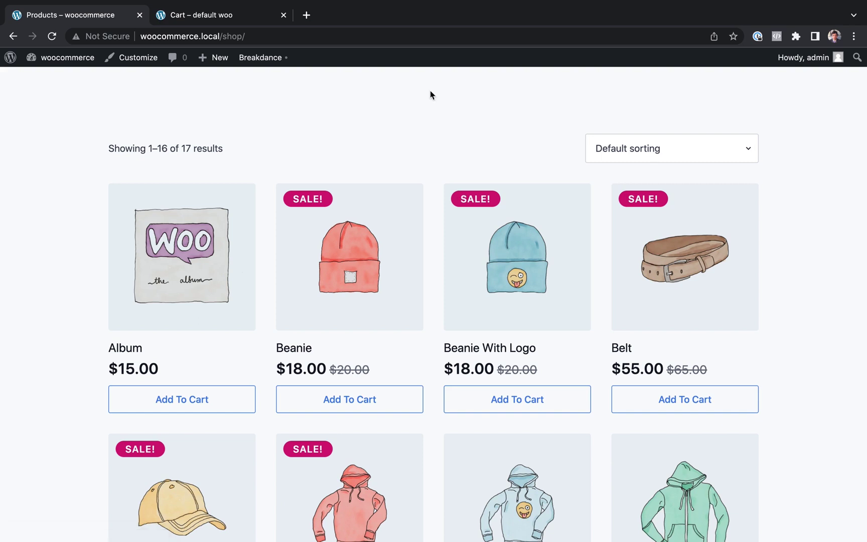
- Scroll the shop page and show the Breakdance dropdown in the WordPress admin bar
scroll(408, 145, up, 1)
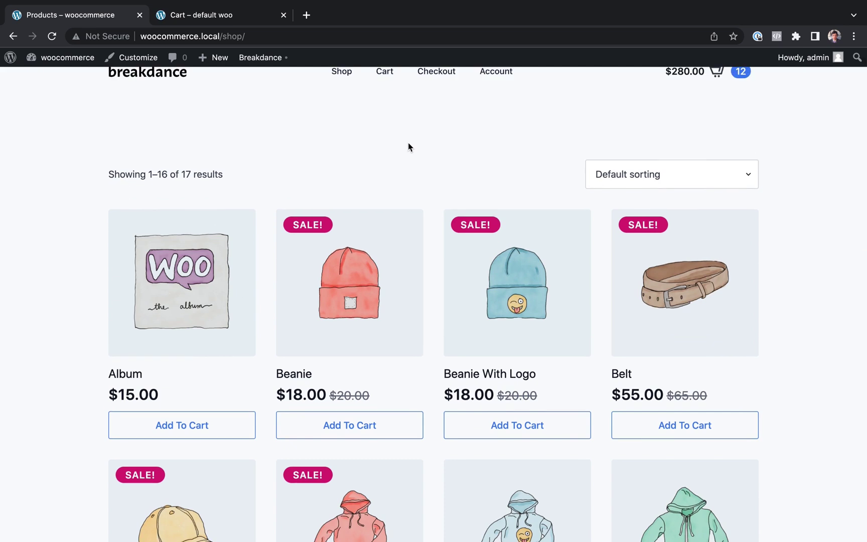
scroll(409, 146, up, 1)
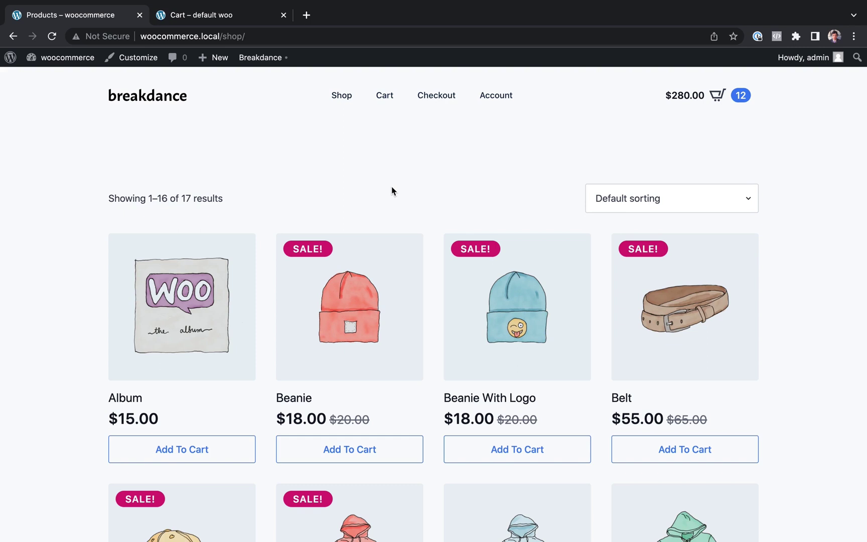
scroll(391, 191, down, 2)
scroll(333, 222, down, 1)
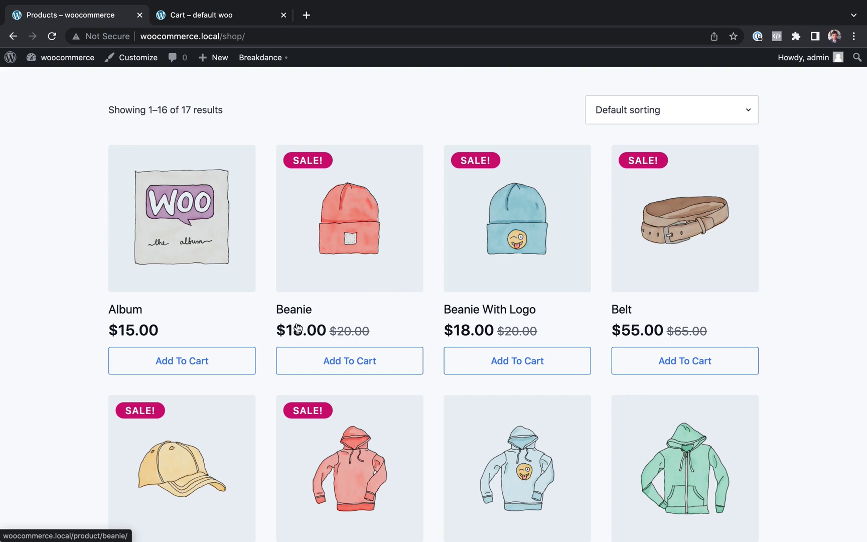
scroll(297, 328, up, 2)
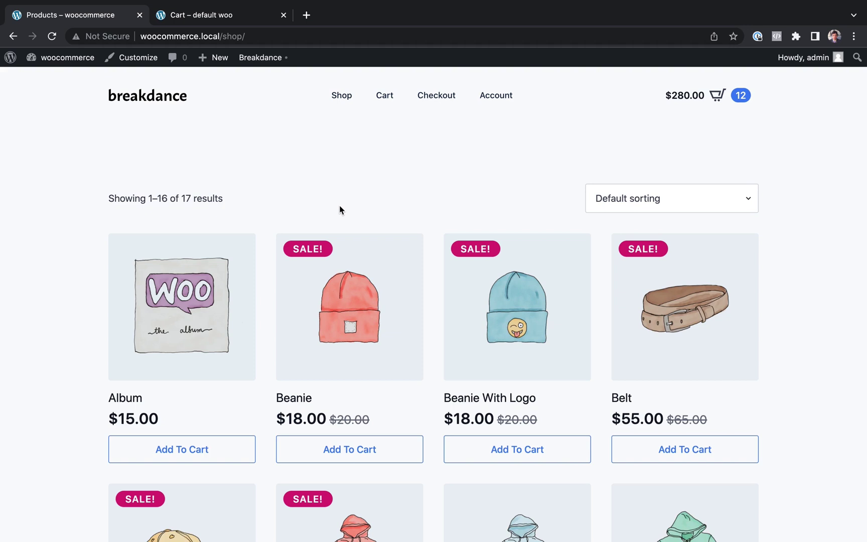
mouse_move(274, 60)
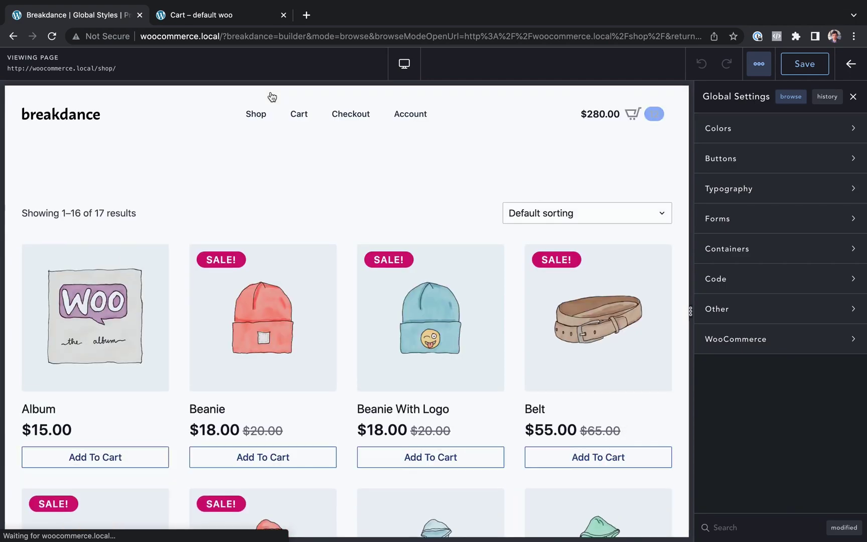
- Add a Beanie in the preview, then set the WooCommerce Brand colour to purple #672FE6
click(266, 294)
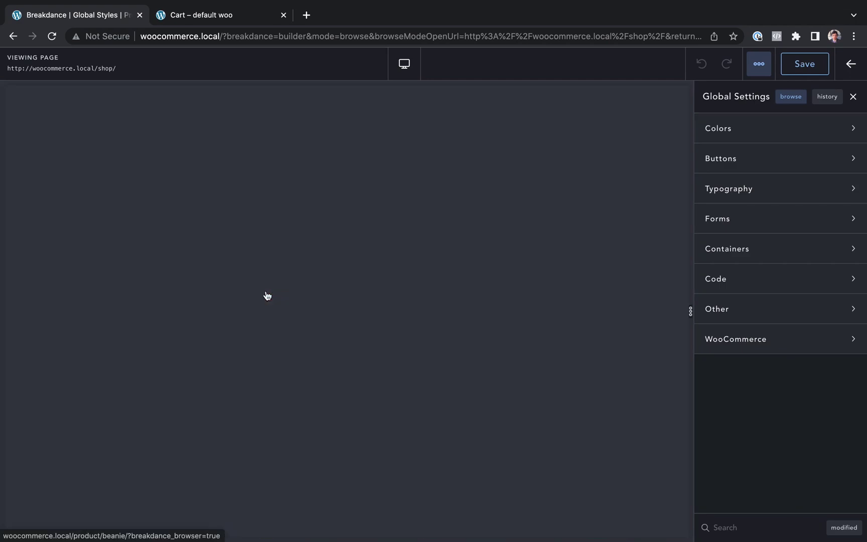
click(484, 305)
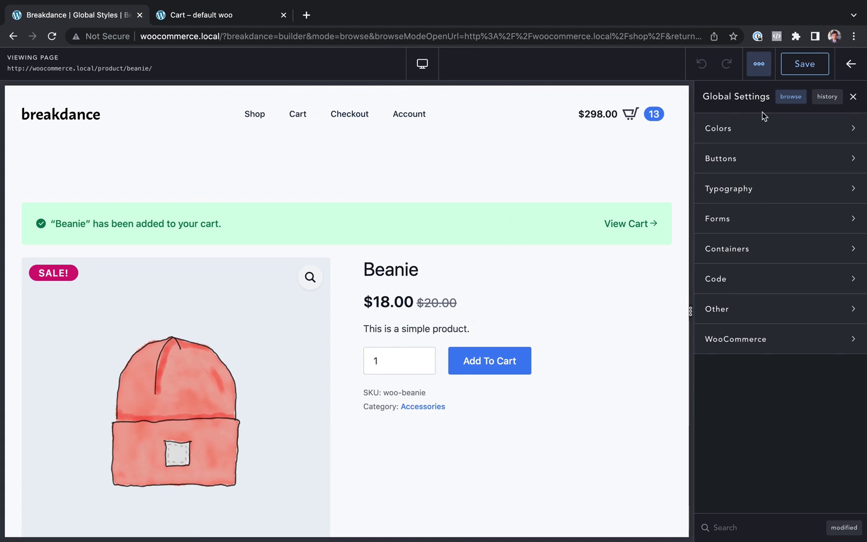
click(728, 341)
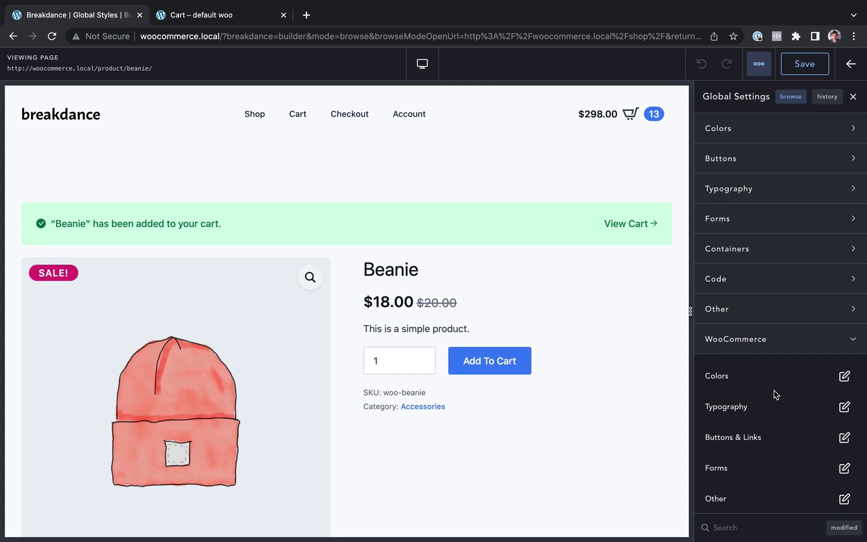
scroll(774, 390, down, 1)
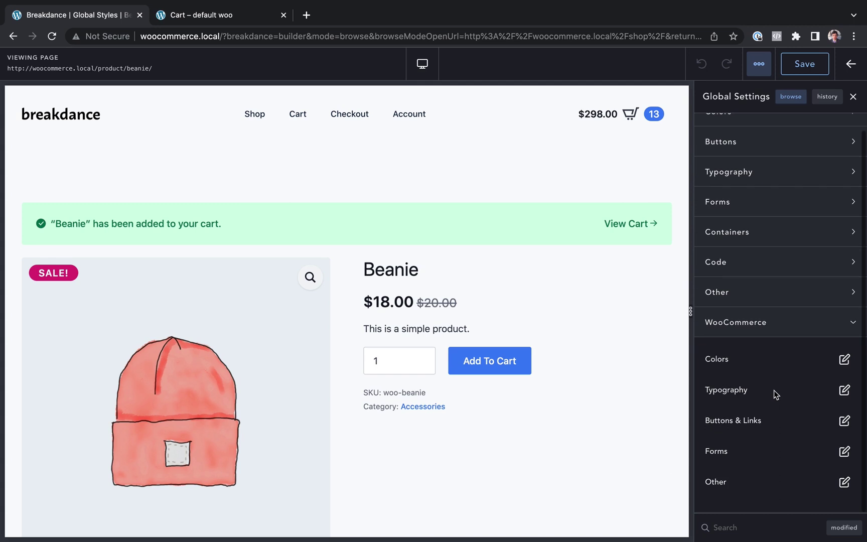
click(845, 360)
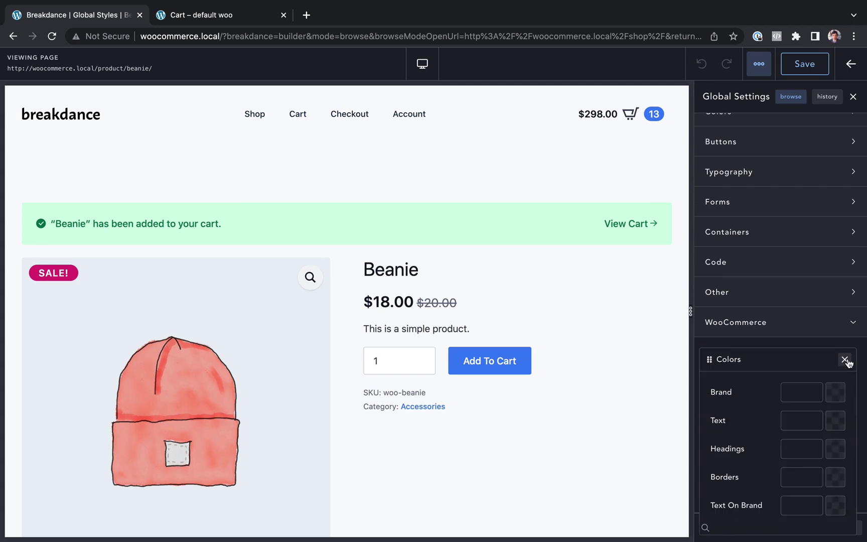
click(836, 394)
drag(837, 397, 820, 381)
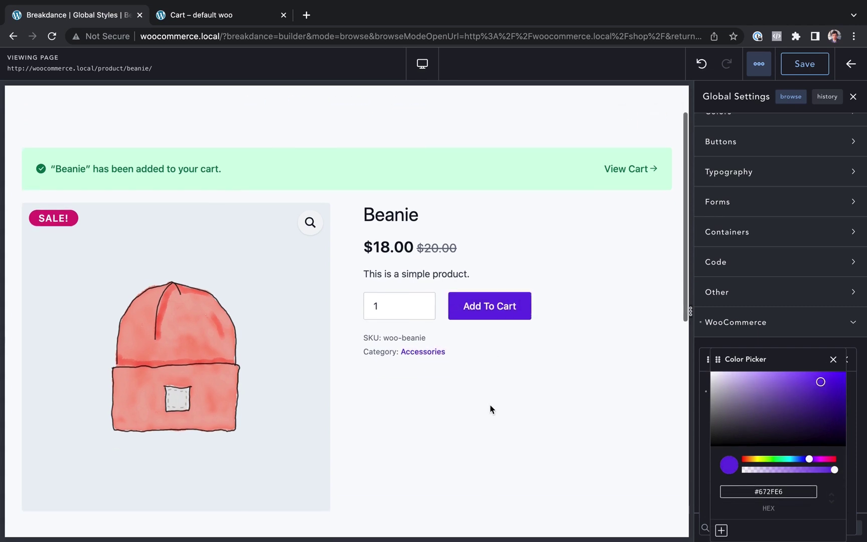
- Show the Beanie's additional information and add Beanie With Logo to the cart
scroll(469, 322, down, 5)
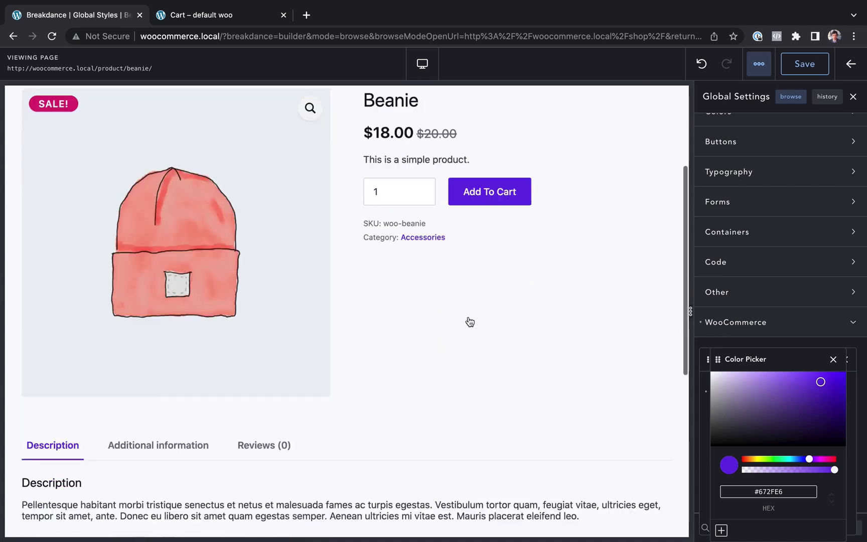
click(185, 321)
scroll(225, 384, down, 1)
scroll(224, 384, down, 4)
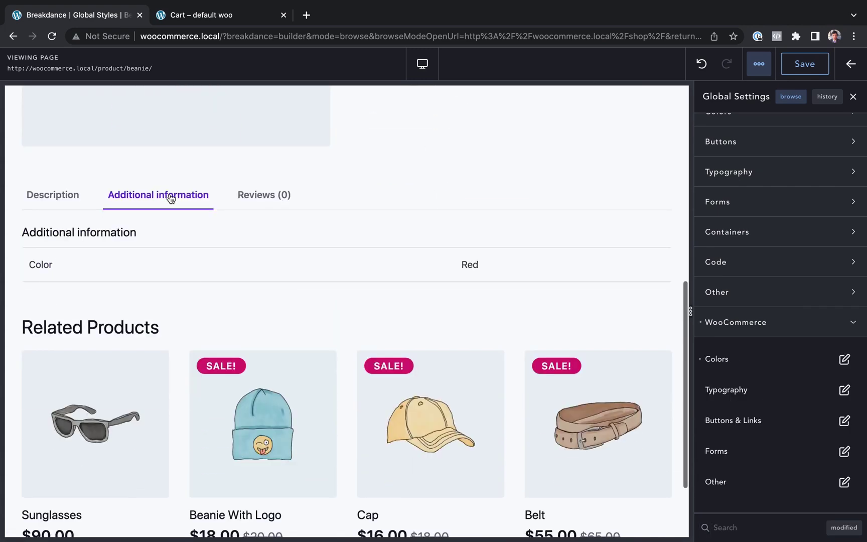
click(245, 474)
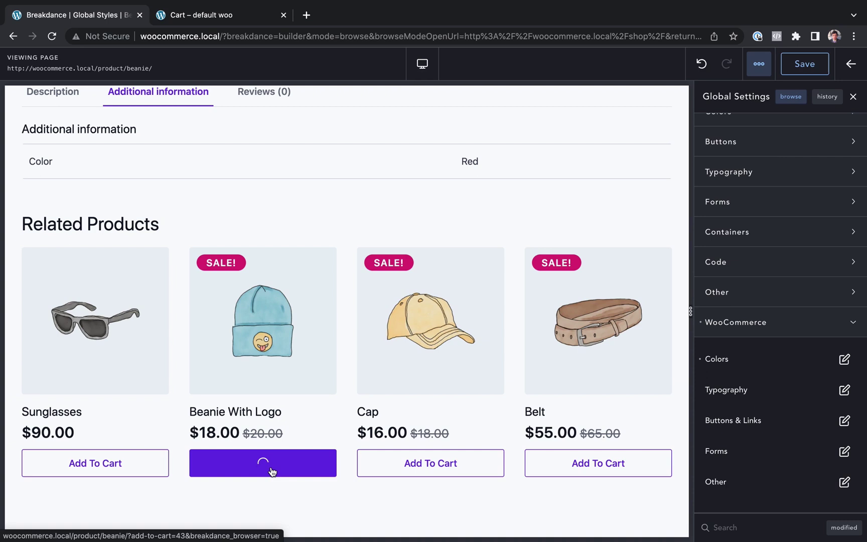
- Check the purple styling on the cart, checkout, account downloads and orders pages, then return to Shop
click(291, 463)
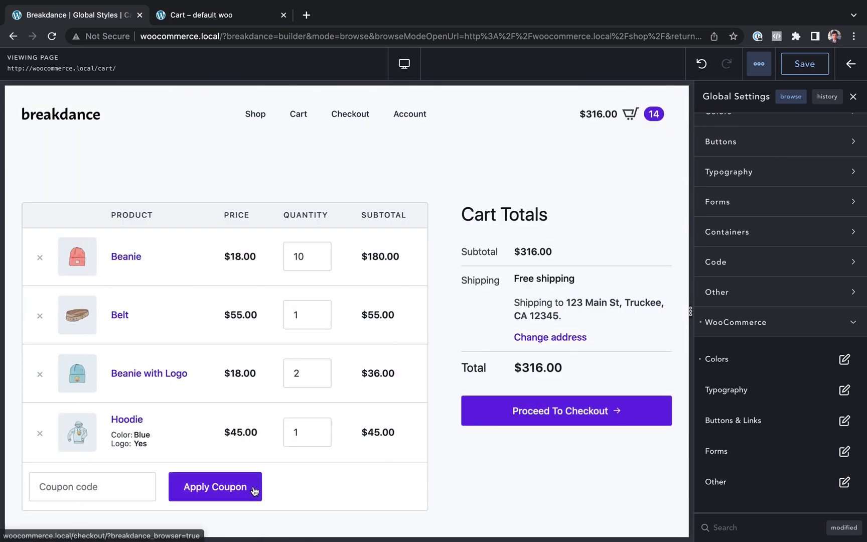
click(534, 420)
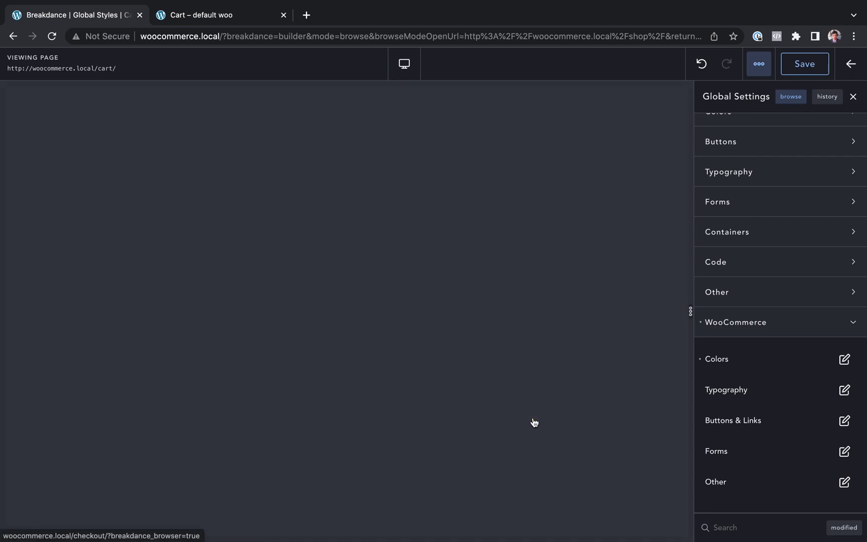
scroll(533, 418, down, 7)
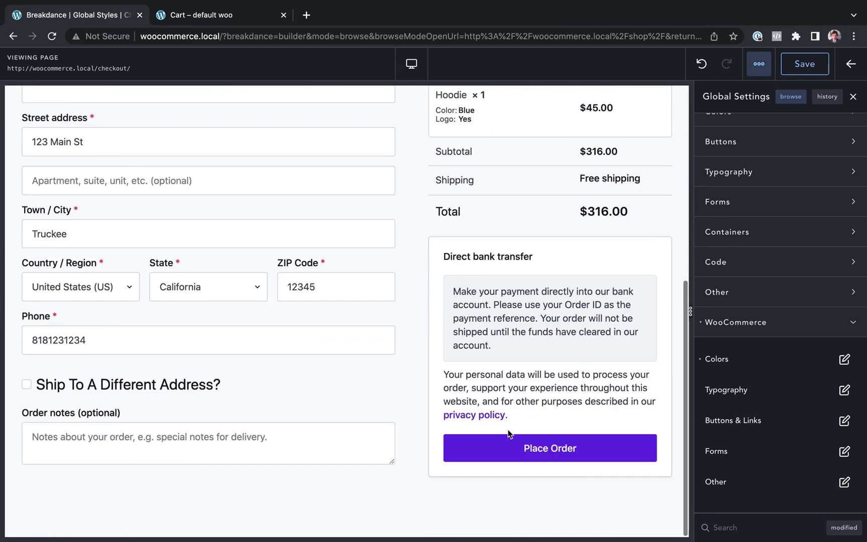
scroll(509, 433, up, 10)
click(410, 114)
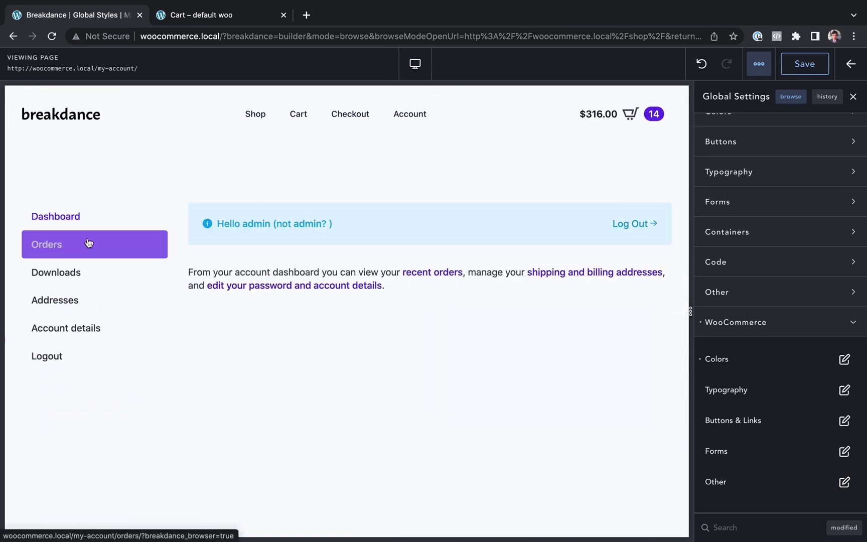
click(79, 272)
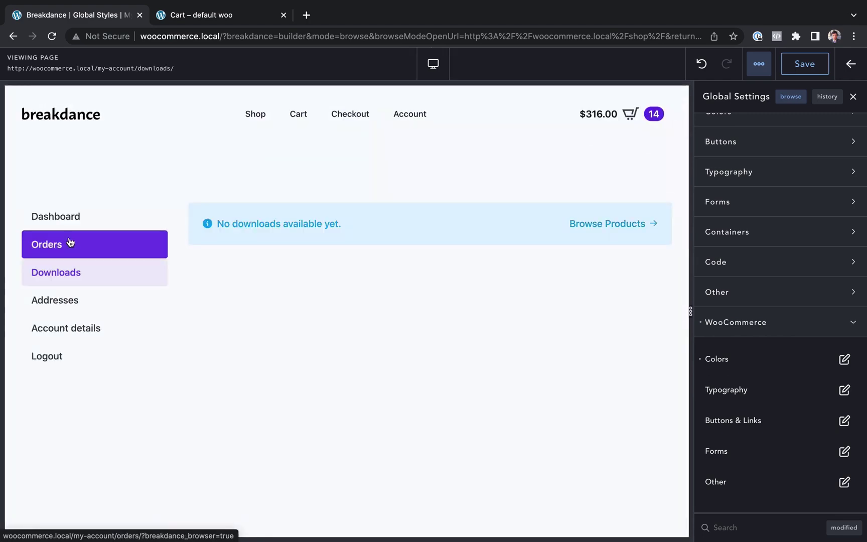
click(70, 243)
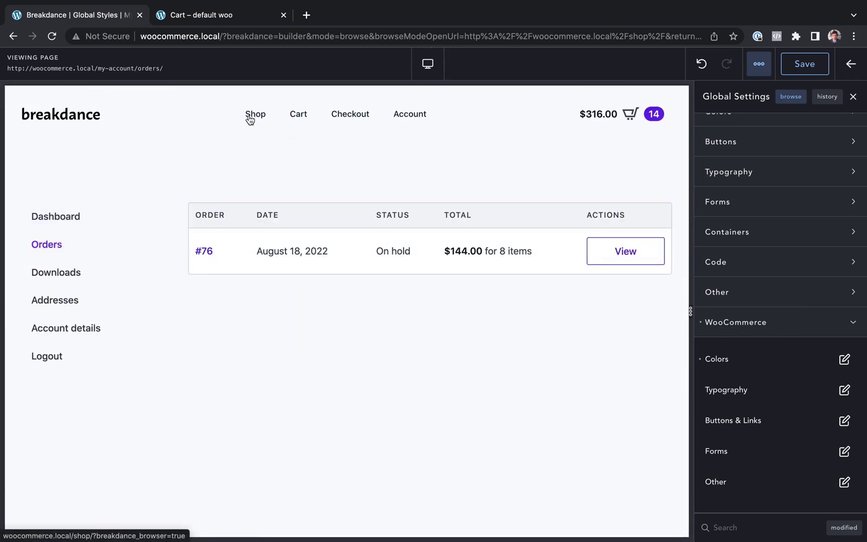
click(249, 118)
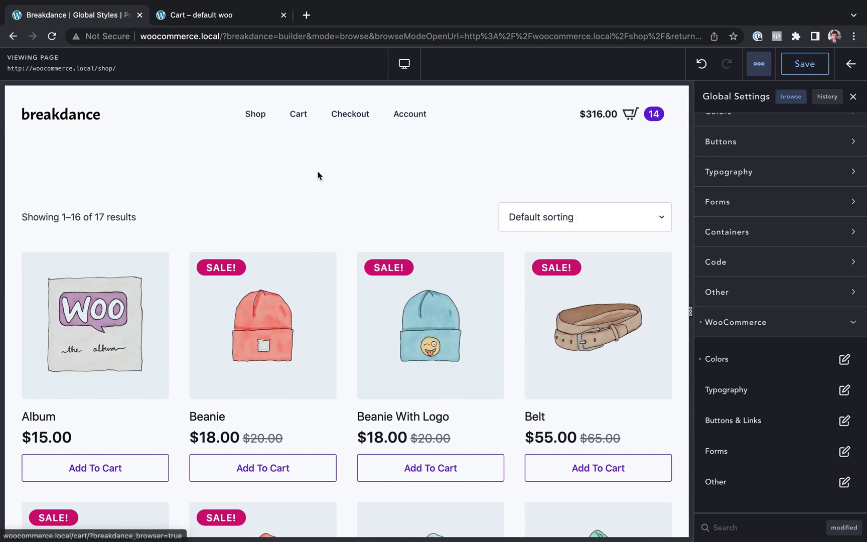
scroll(320, 174, down, 3)
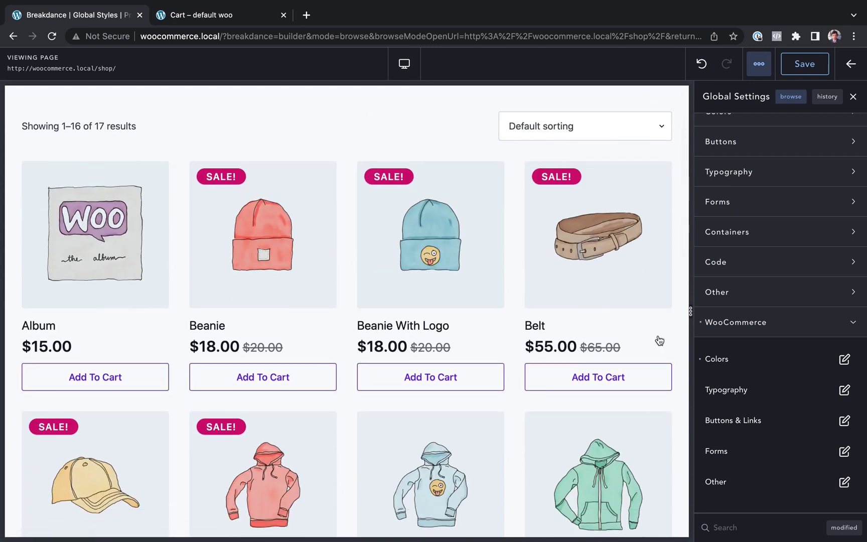
- Add the Belt to the cart, view the cart, then open the Beanie product page from the shop
click(844, 421)
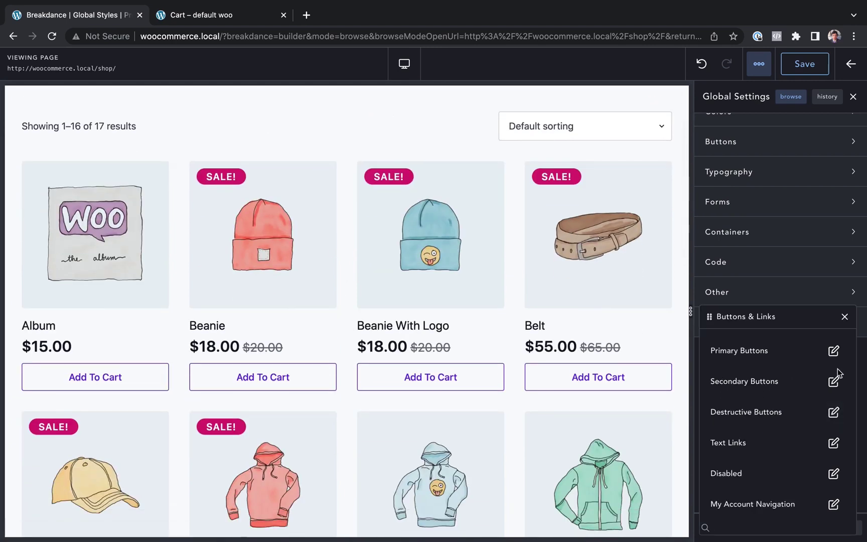
click(606, 384)
click(592, 382)
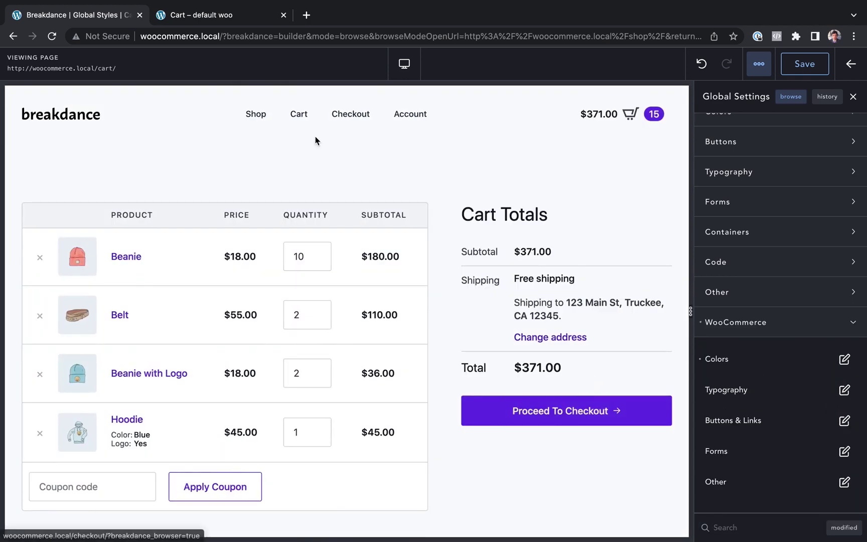
click(257, 117)
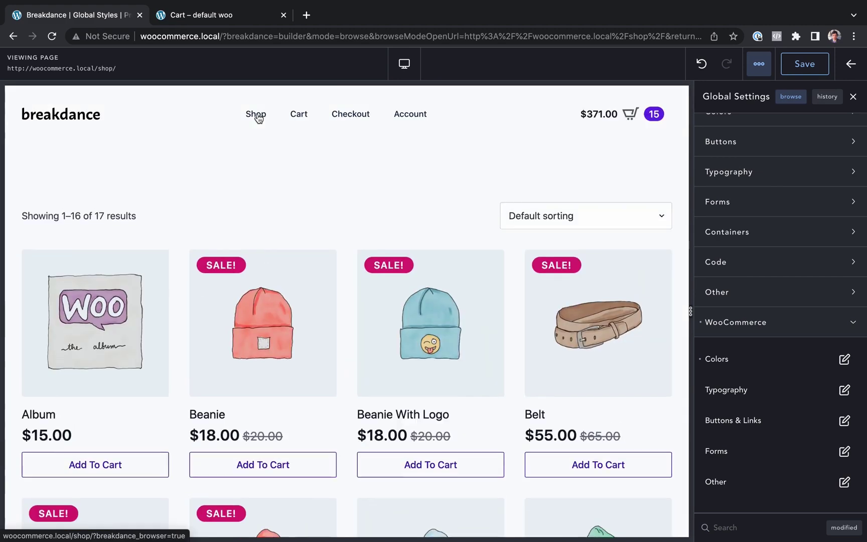
click(271, 323)
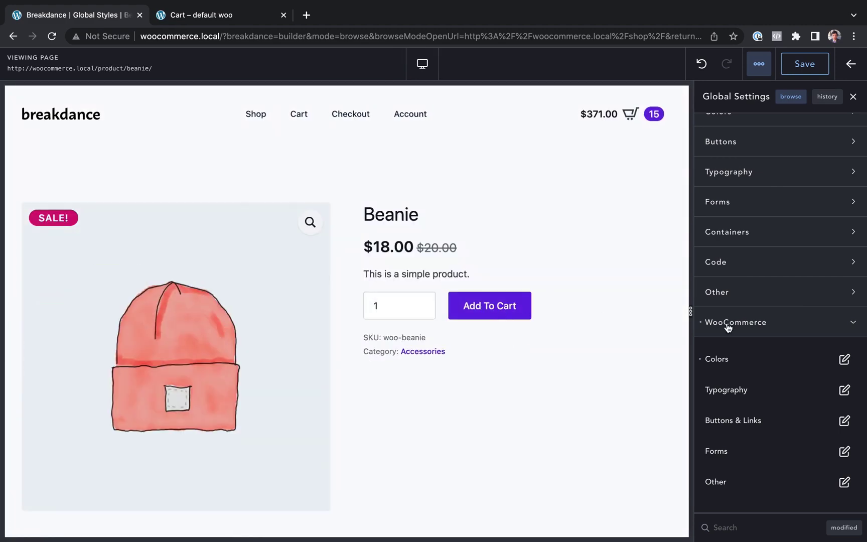
- Change the primary button background to a linear gradient with purple left and right stops
click(845, 420)
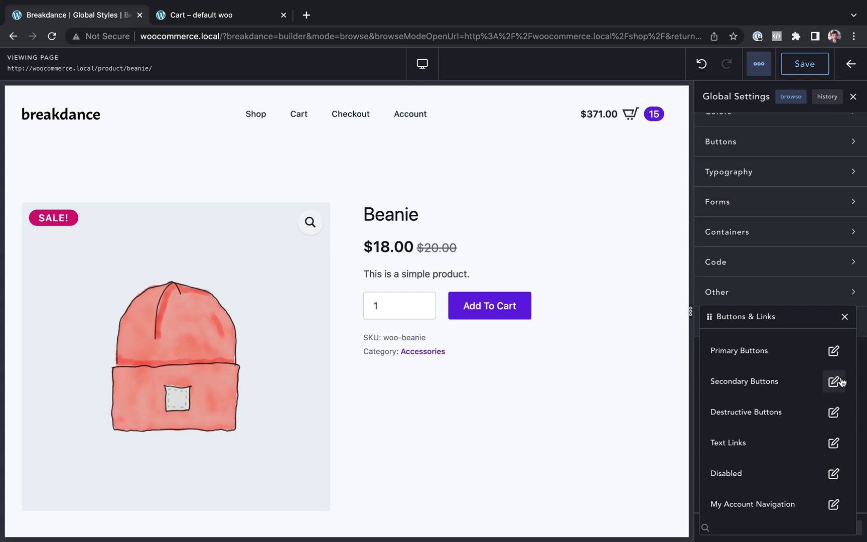
click(834, 352)
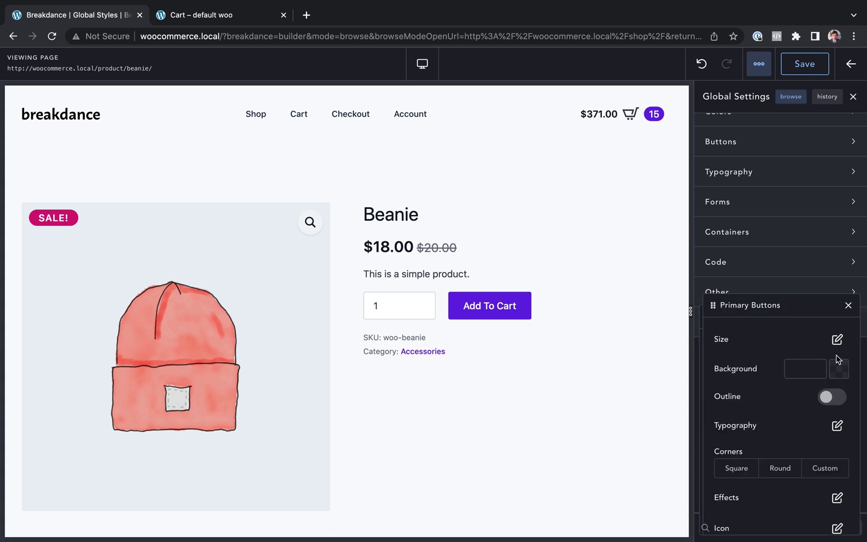
click(835, 365)
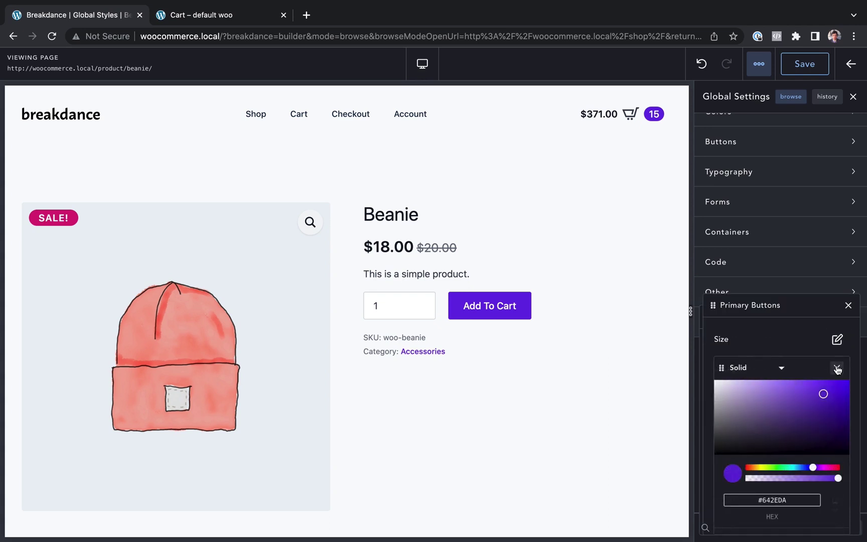
click(777, 368)
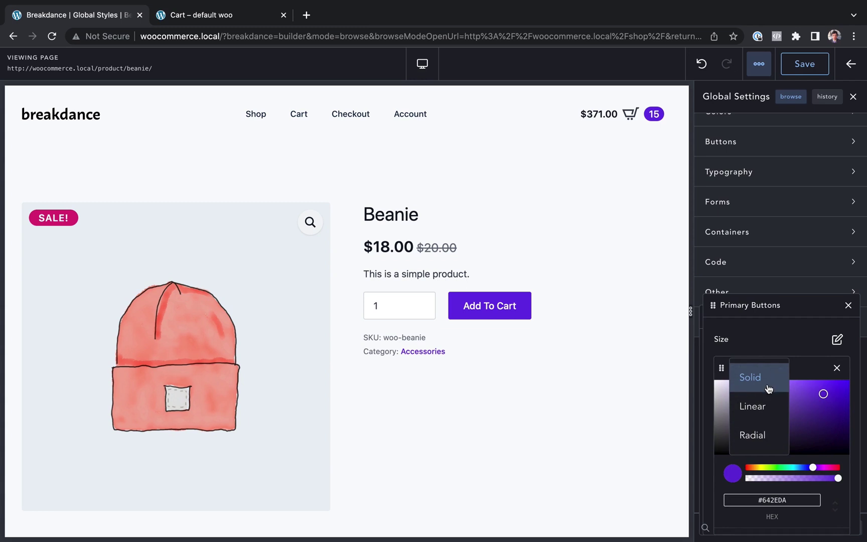
click(761, 412)
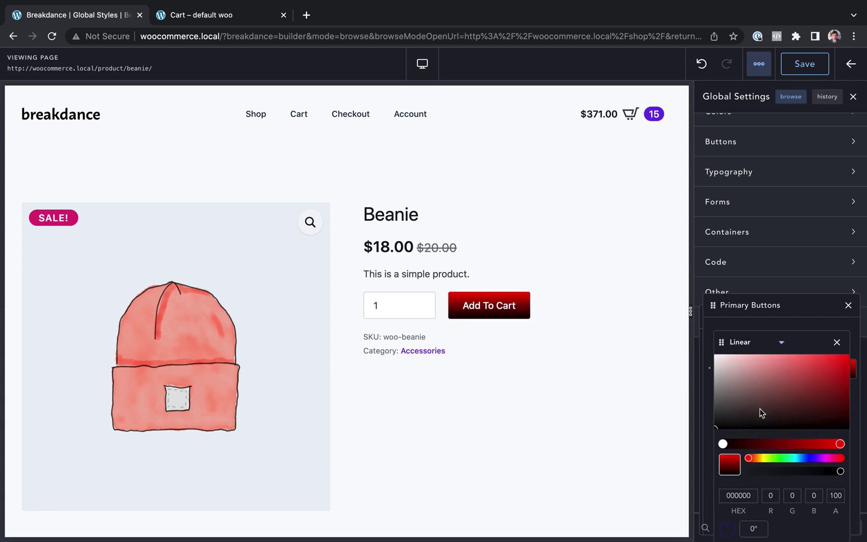
click(840, 444)
drag(817, 458, 819, 458)
click(723, 443)
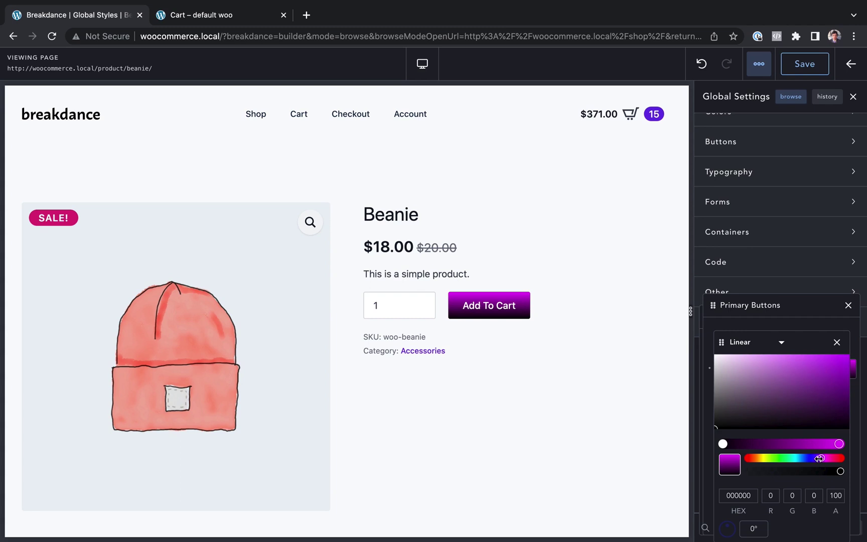
drag(829, 373, 835, 351)
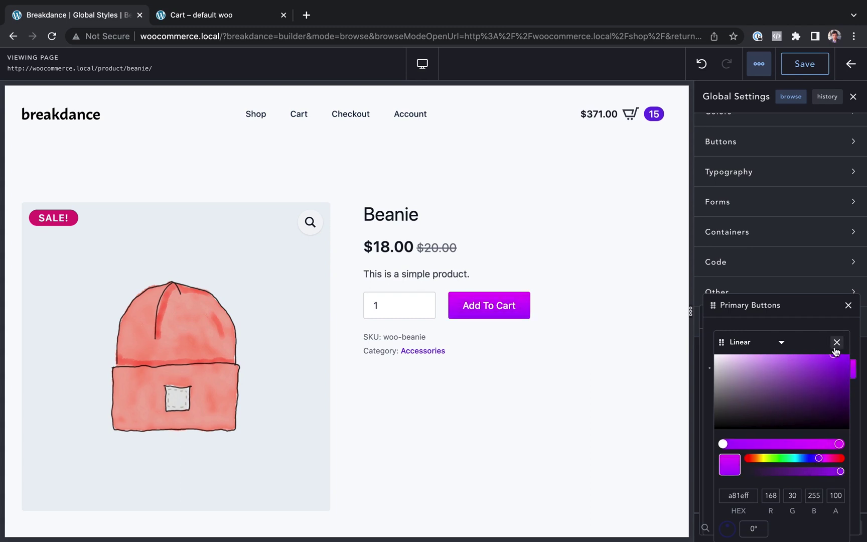
click(836, 343)
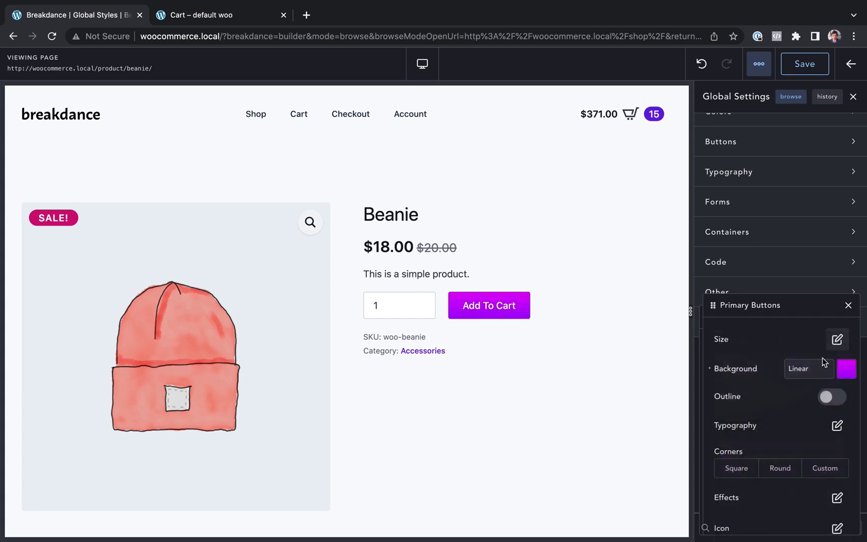
- Set the primary button gradient angle to 107°
click(847, 371)
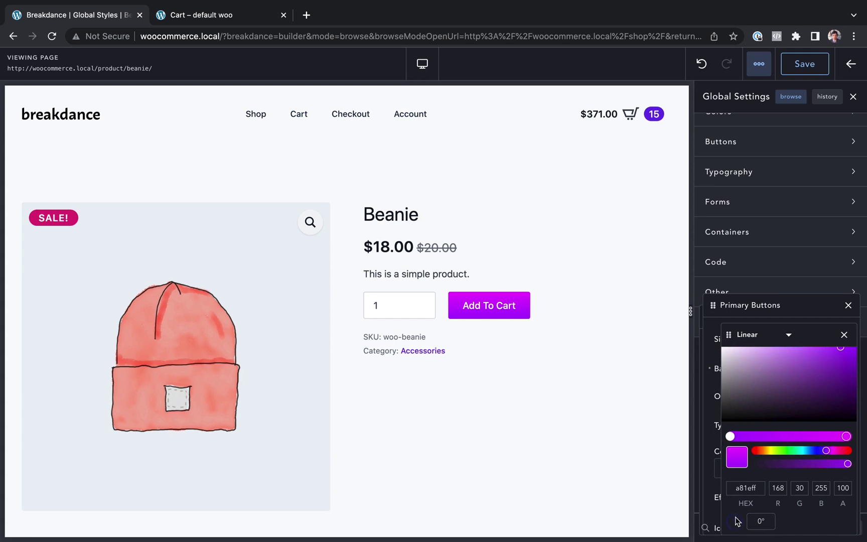
drag(736, 521, 742, 524)
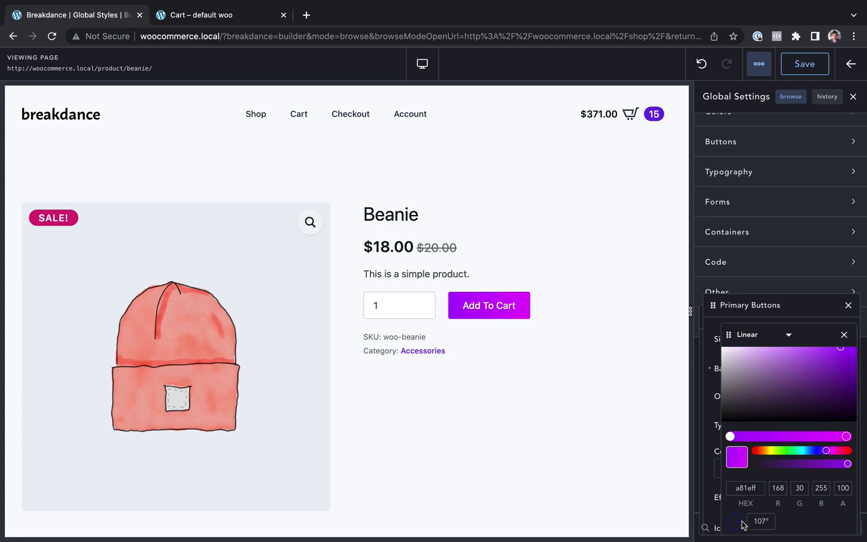
click(844, 335)
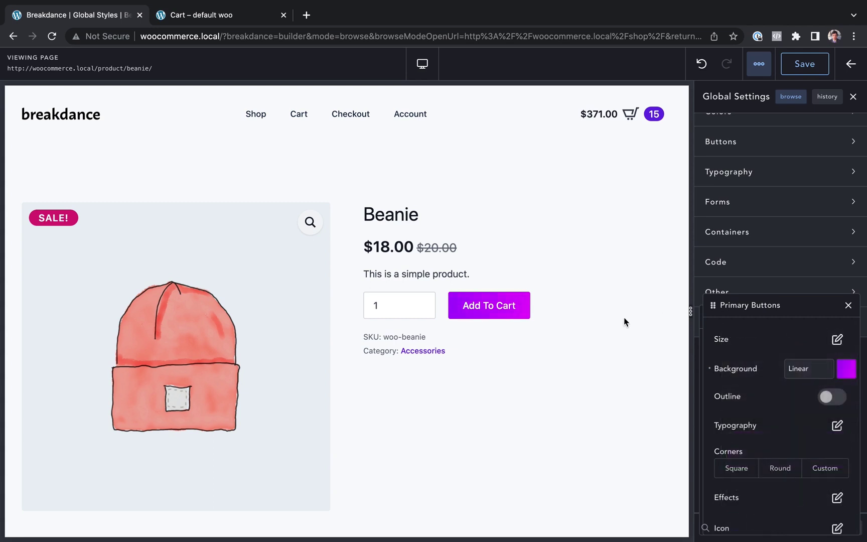
- Add another Beanie, review the cart (16 items, $389.00) and checkout, then return to the shop
click(490, 307)
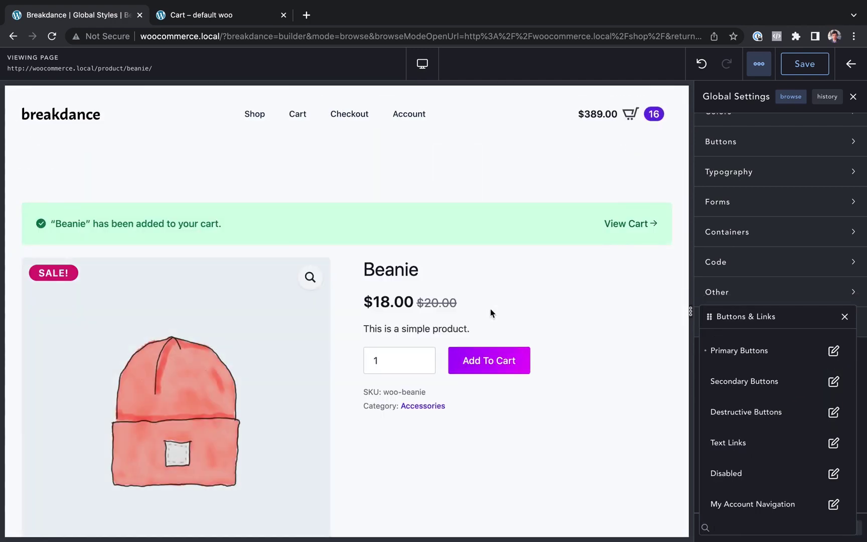
click(623, 224)
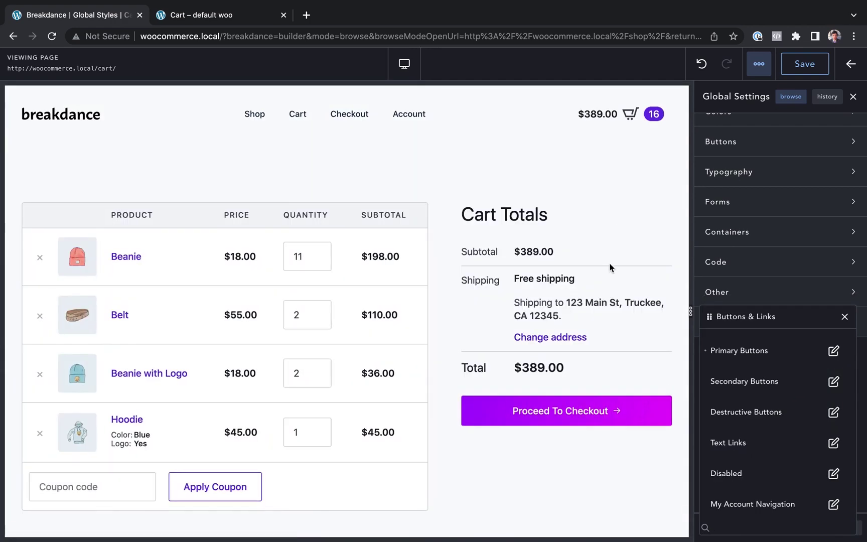
click(558, 411)
scroll(558, 410, down, 5)
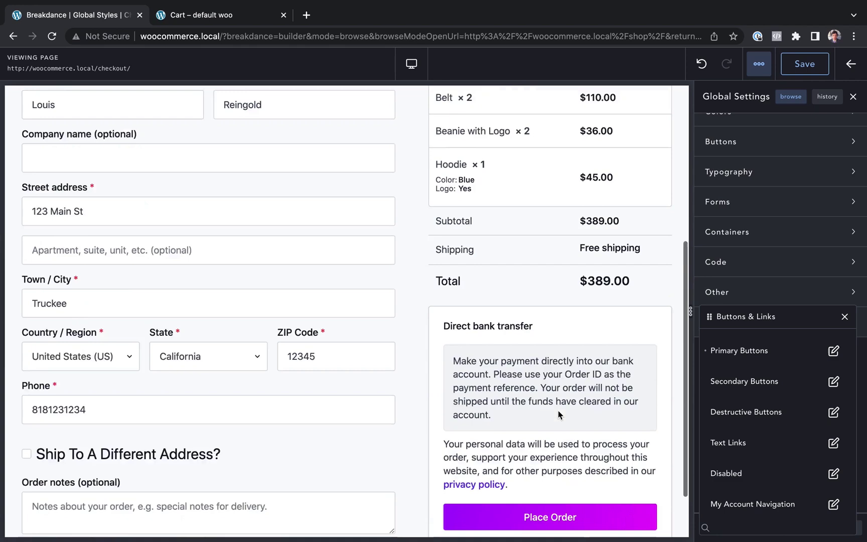
scroll(404, 253, up, 10)
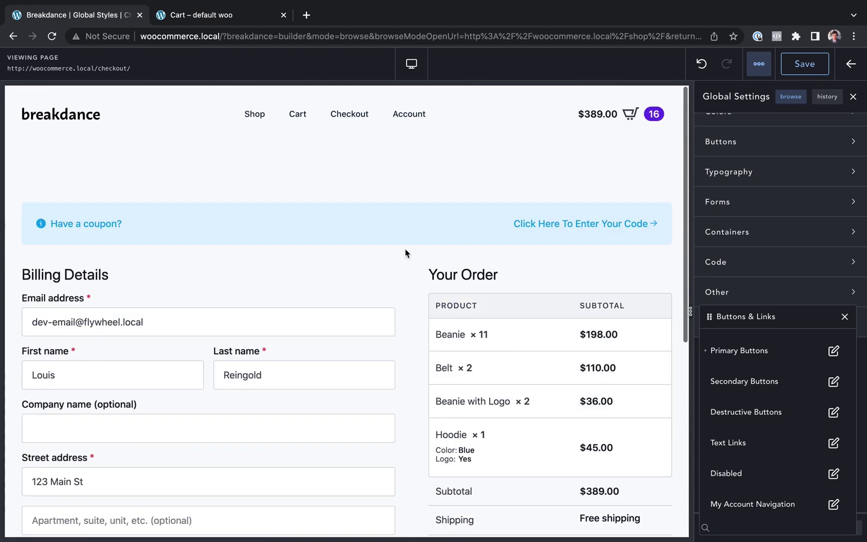
click(255, 114)
scroll(489, 362, down, 4)
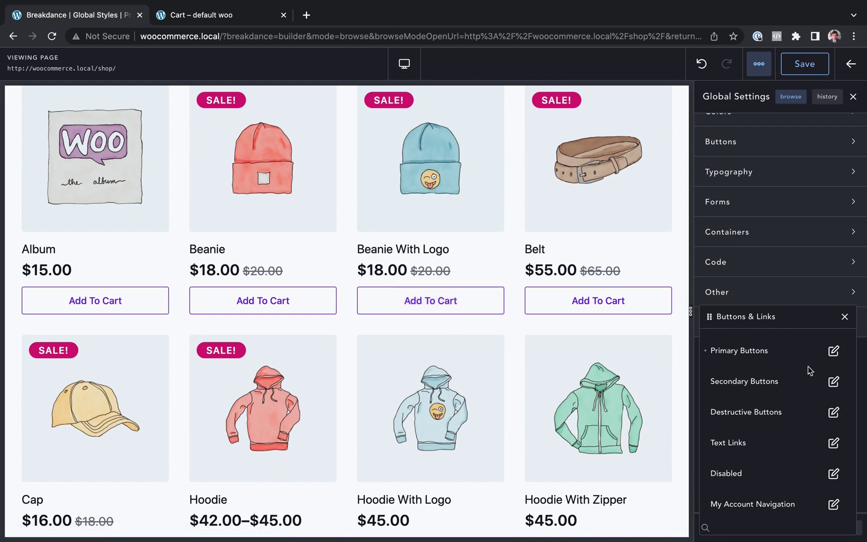
- Clear the secondary button background colour, leaving the buttons unfilled
click(832, 381)
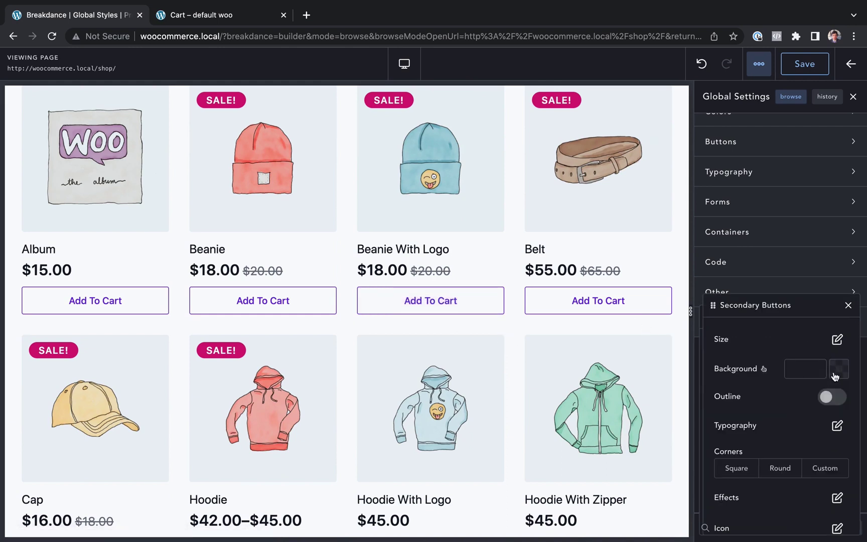
click(830, 374)
drag(779, 423, 701, 474)
click(836, 359)
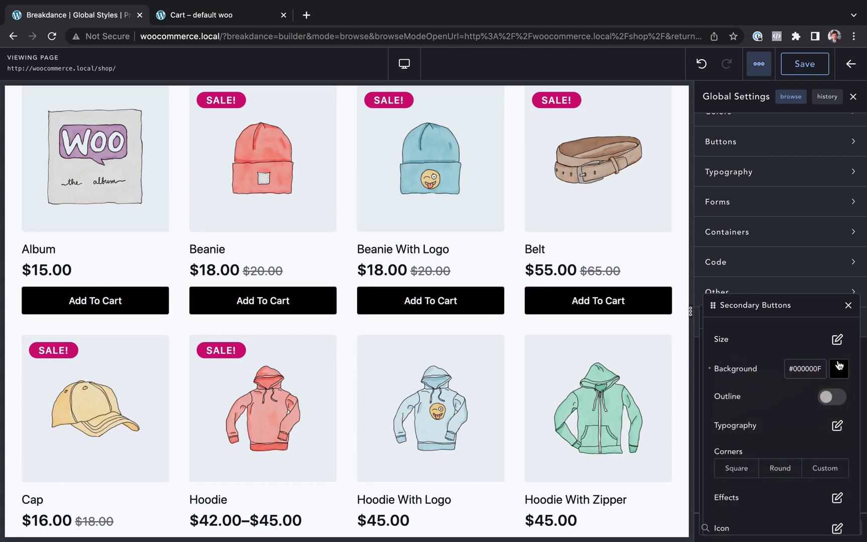
click(709, 369)
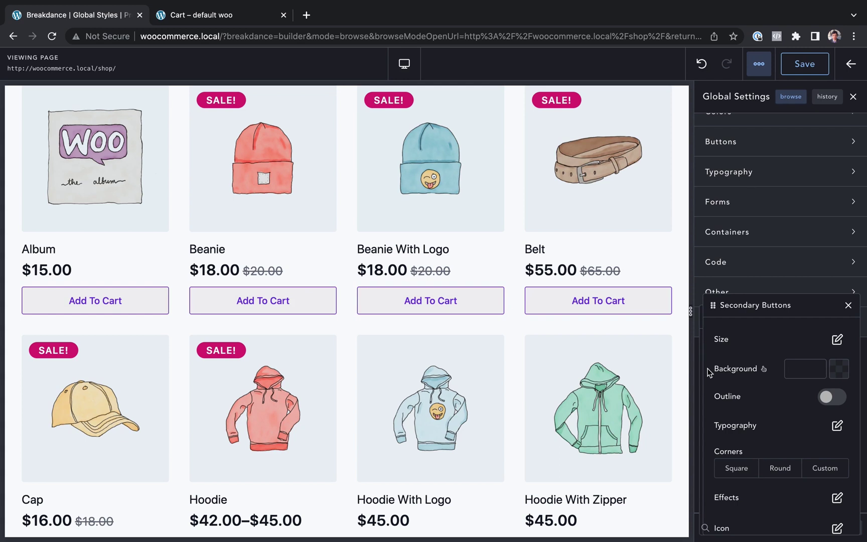
- Turn on a black #000000 outline for secondary buttons and close the settings
click(828, 397)
click(839, 425)
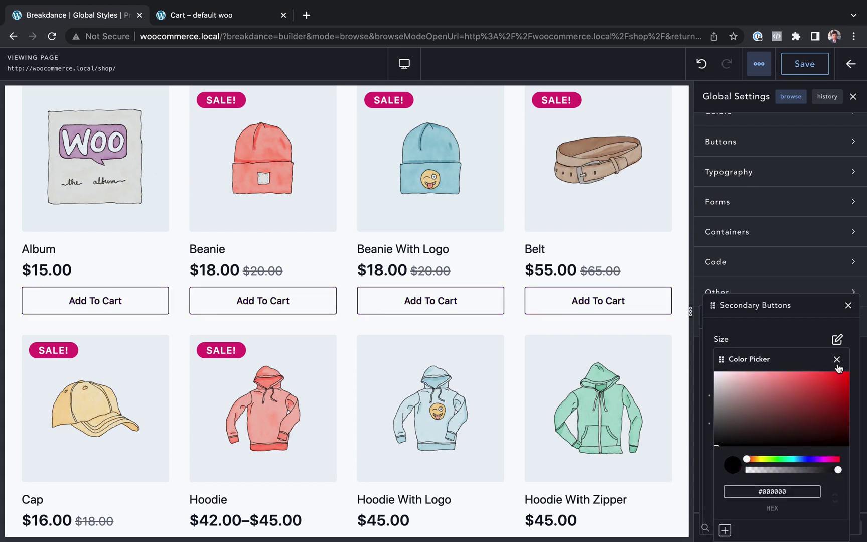
scroll(497, 346, down, 4)
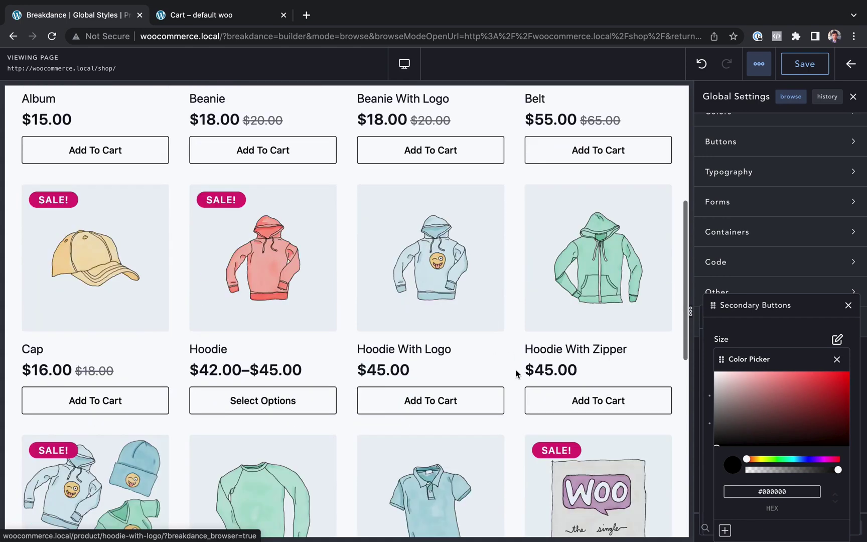
scroll(515, 371, up, 8)
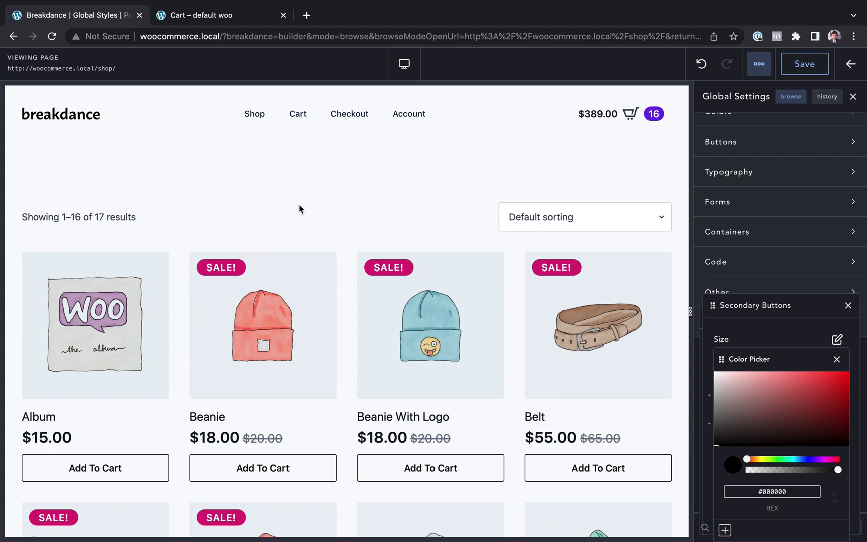
key(Escape)
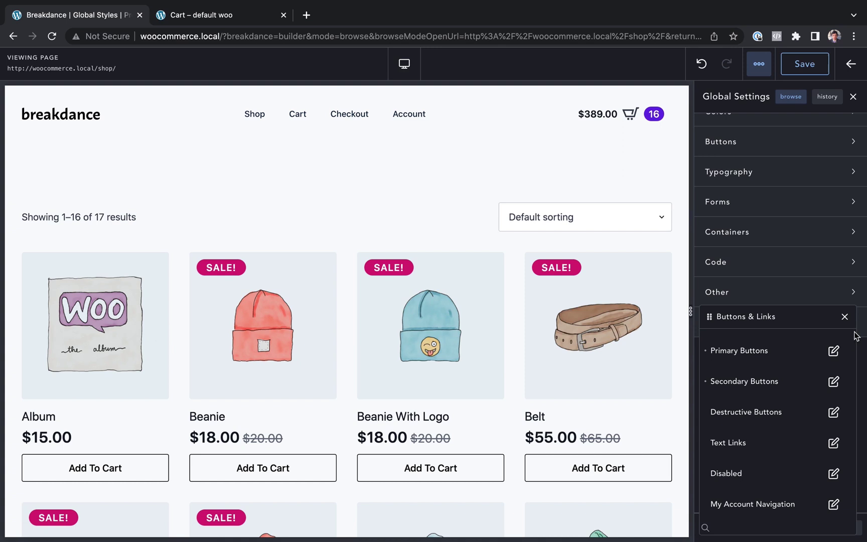
- Give the sale badges an opaque #E32EFF magenta background and view it on the Beanie With Logo product
click(845, 320)
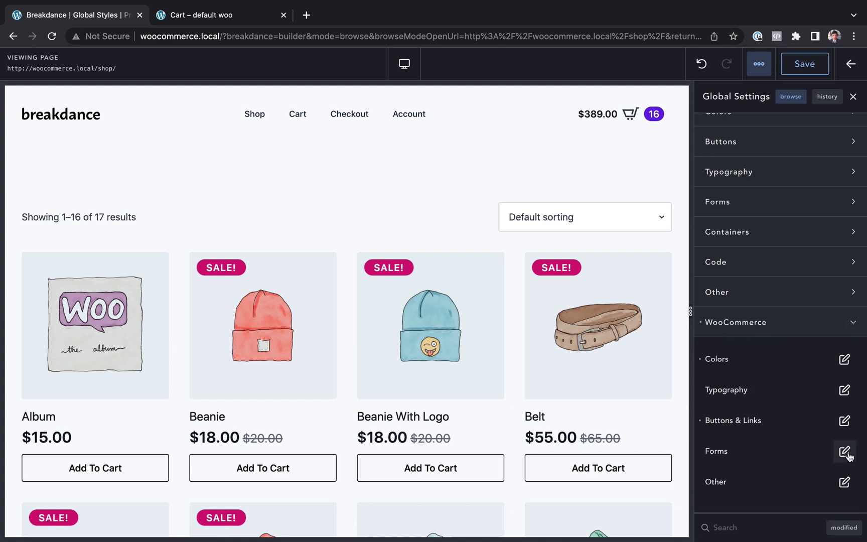
click(844, 482)
click(833, 401)
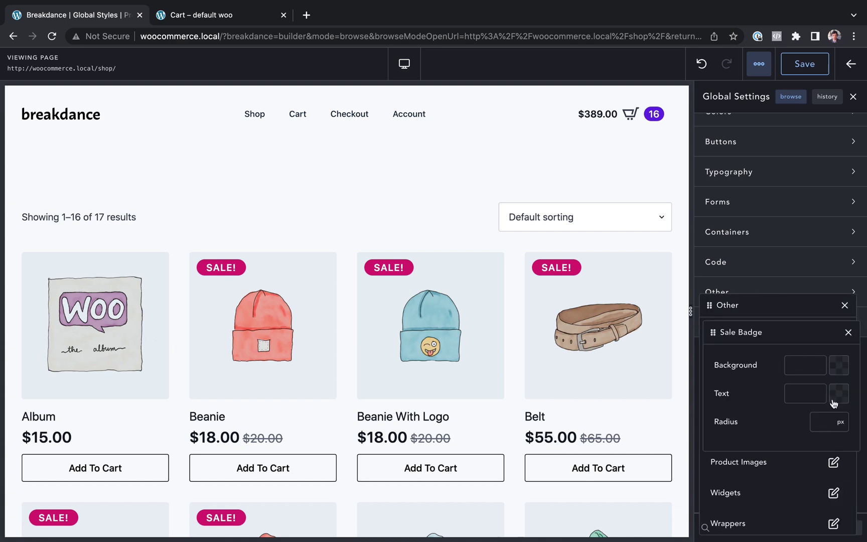
click(840, 365)
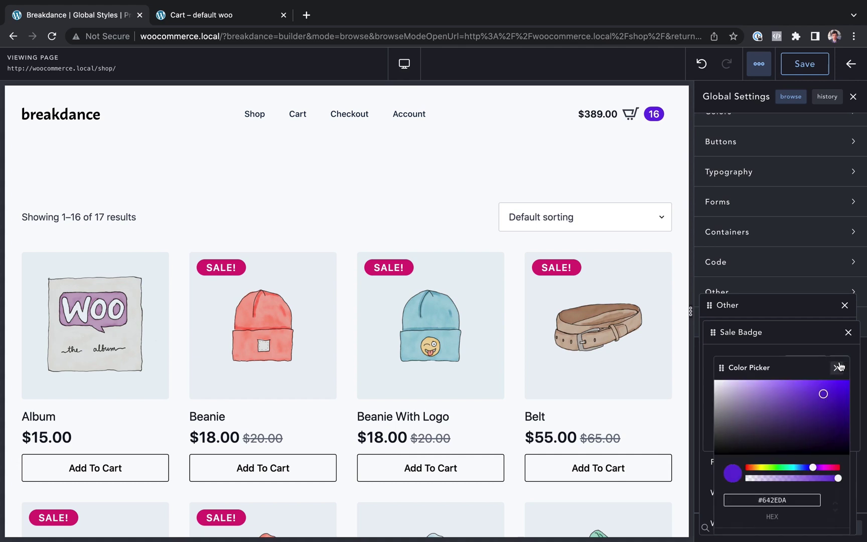
click(820, 467)
click(821, 479)
mouse_move(820, 470)
mouse_down()
mouse_move(843, 474)
mouse_move(821, 461)
mouse_up()
mouse_move(829, 398)
mouse_down()
mouse_move(828, 363)
mouse_move(823, 367)
mouse_move(836, 359)
mouse_up()
click(836, 359)
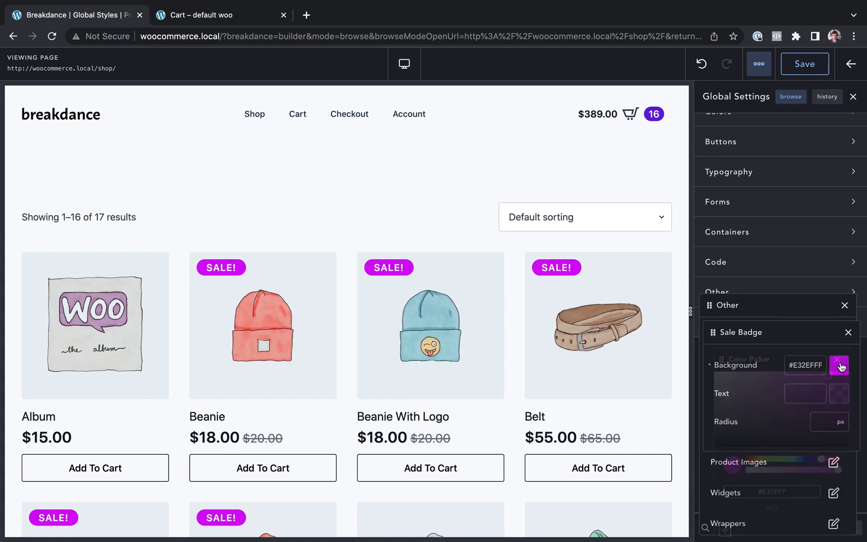
click(407, 363)
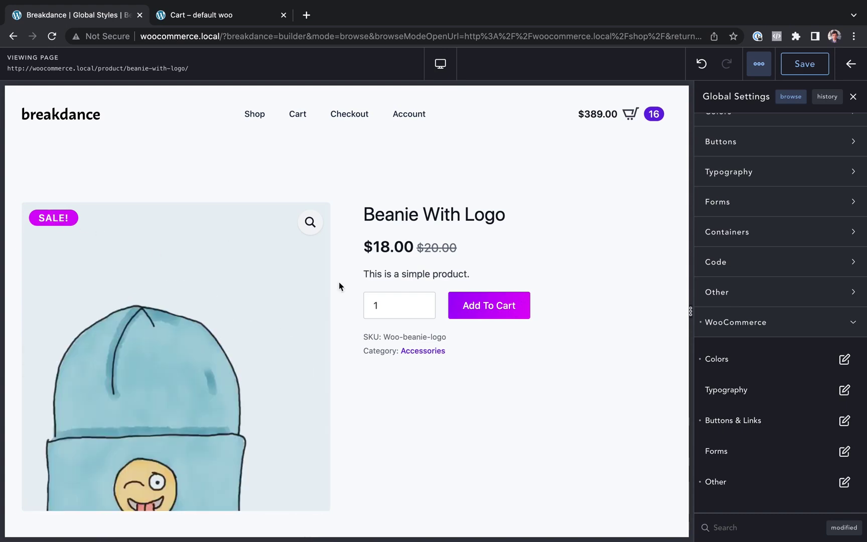
scroll(427, 361, down, 10)
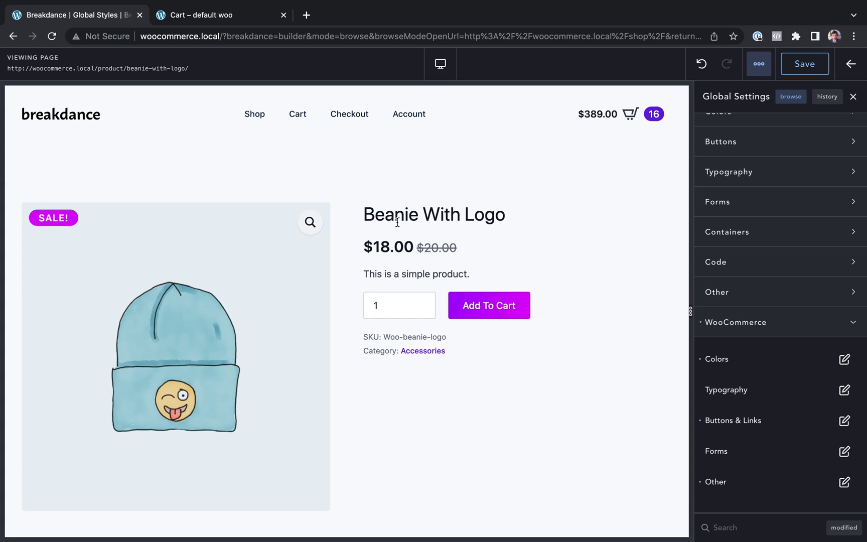
scroll(397, 222, down, 2)
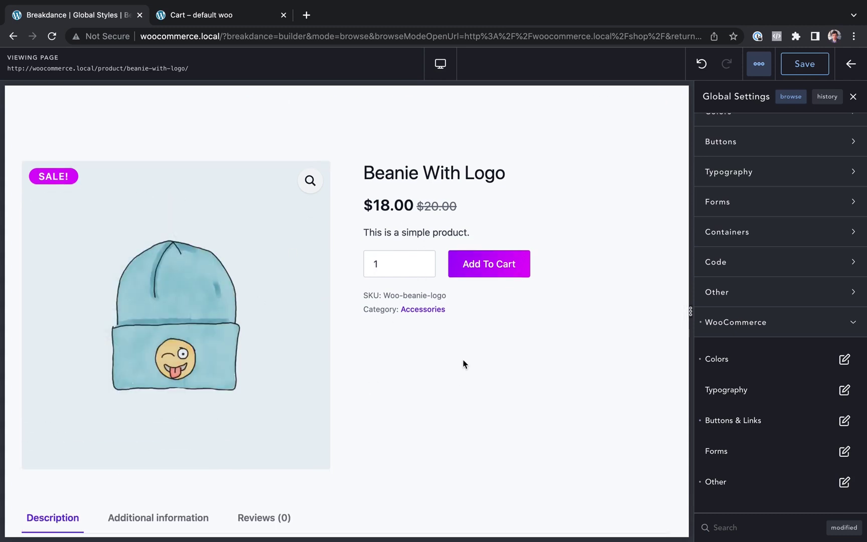